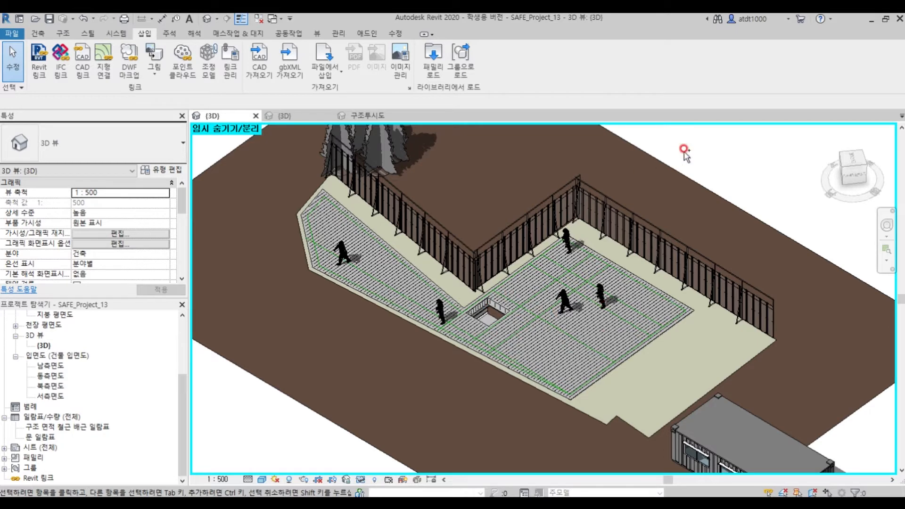
# Examine the construction site model in 3D, covering the foundation reinforcement area, the loaded trailer truck and the mobile crane
pyautogui.scroll(1, 540, 280)
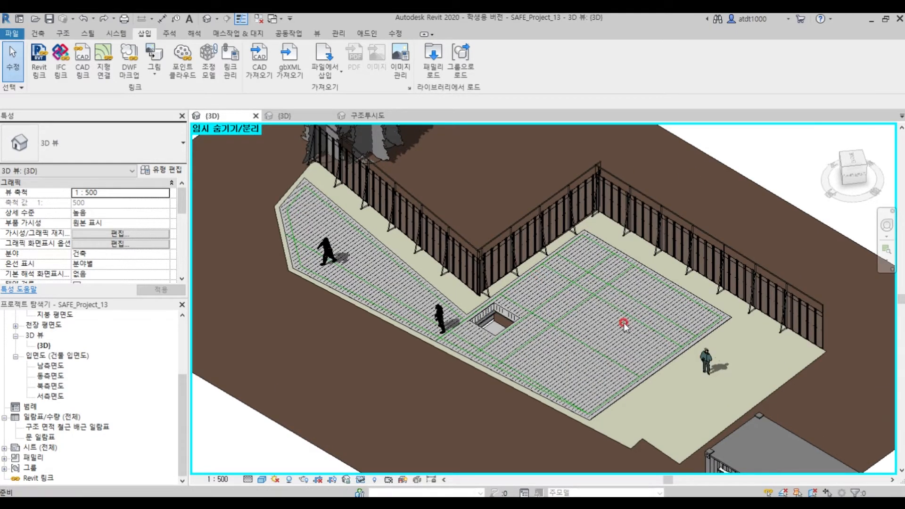
pyautogui.scroll(-1, 624, 325)
pyautogui.scroll(3, 624, 324)
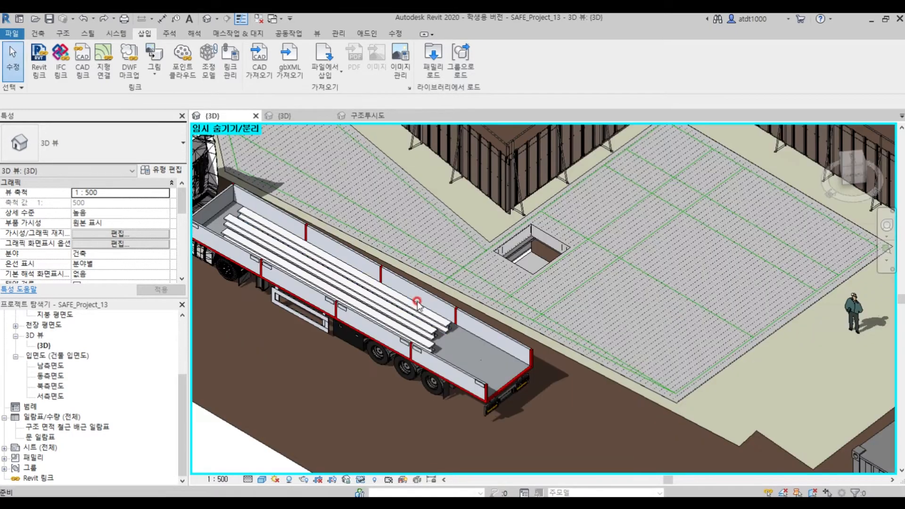
pyautogui.scroll(-5, 624, 325)
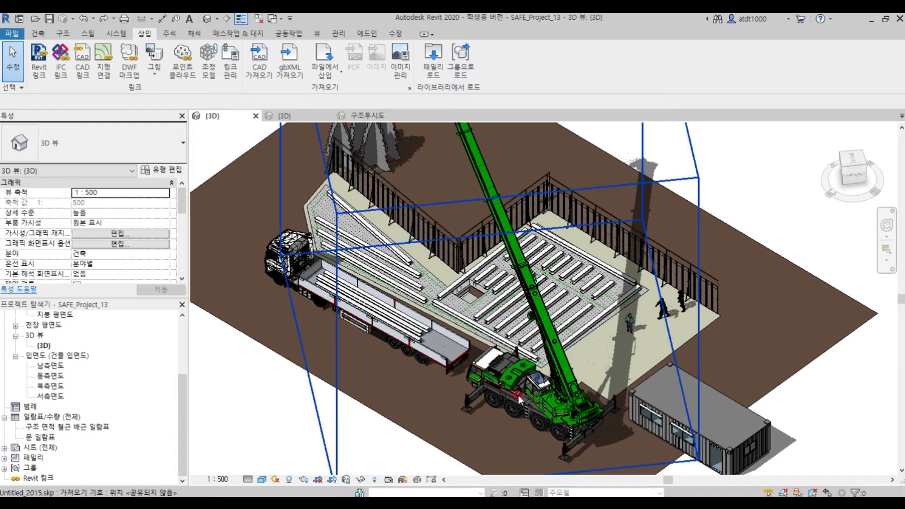
pyautogui.scroll(1, 481, 391)
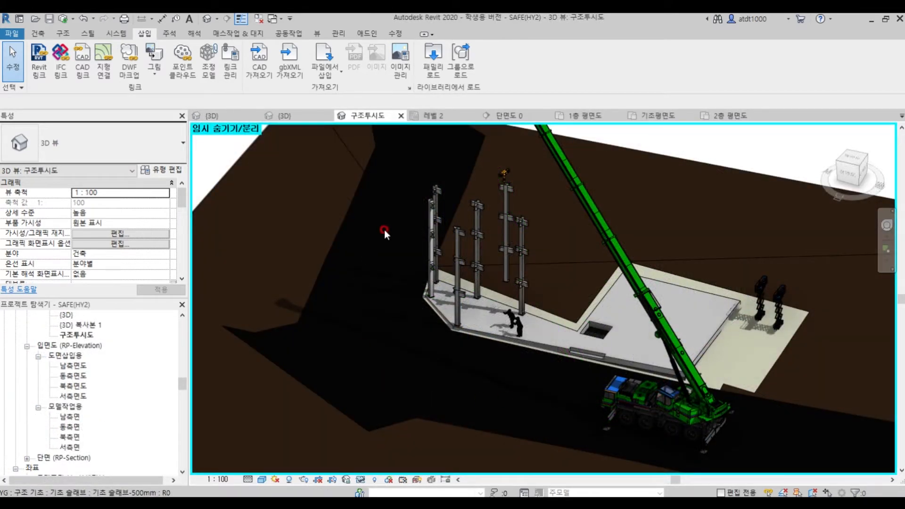
# Examine the foundation slab, steel columns and mobile crane in the 구조투시도 3D view from several angles
pyautogui.keyDown('shift'); pyautogui.moveTo(654, 349); pyautogui.dragTo(512, 323, button='middle'); pyautogui.keyUp('shift')
pyautogui.keyDown('shift'); pyautogui.moveTo(659, 380); pyautogui.dragTo(718, 306, button='middle'); pyautogui.keyUp('shift')
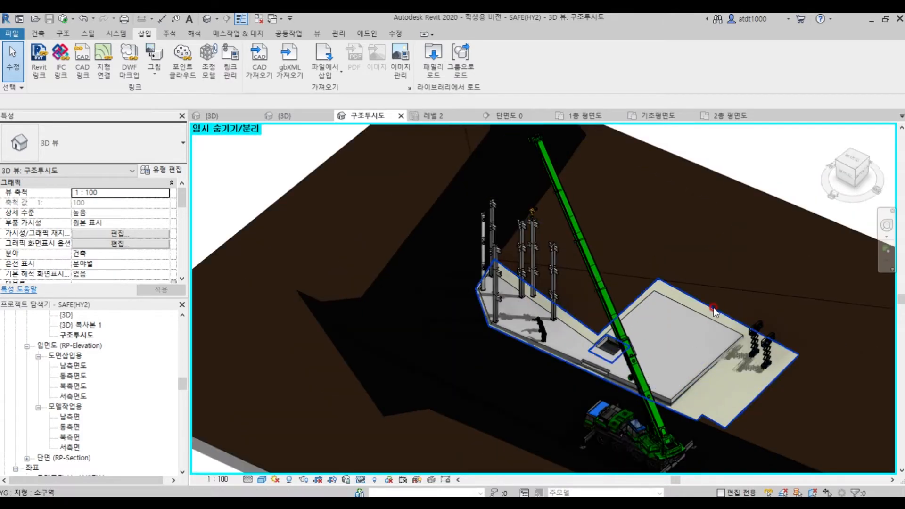
pyautogui.scroll(2, 672, 349)
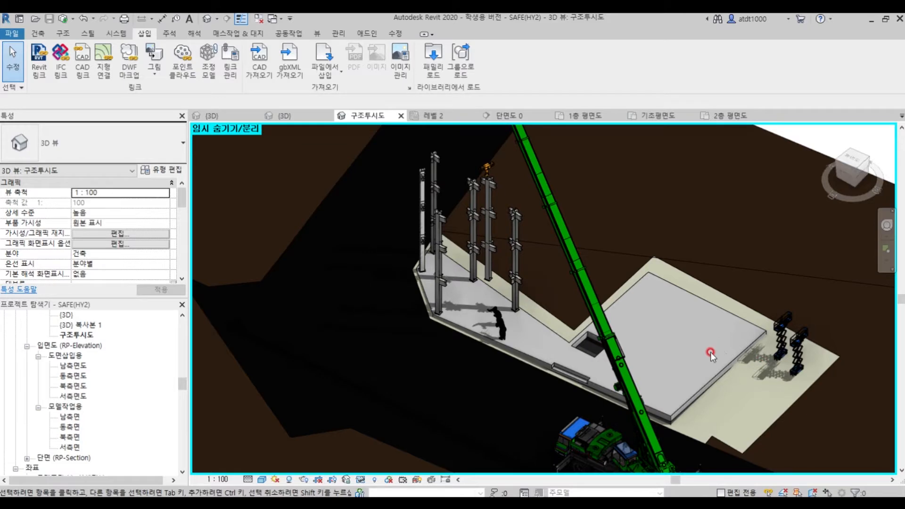
pyautogui.scroll(-2, 703, 360)
pyautogui.scroll(2, 628, 298)
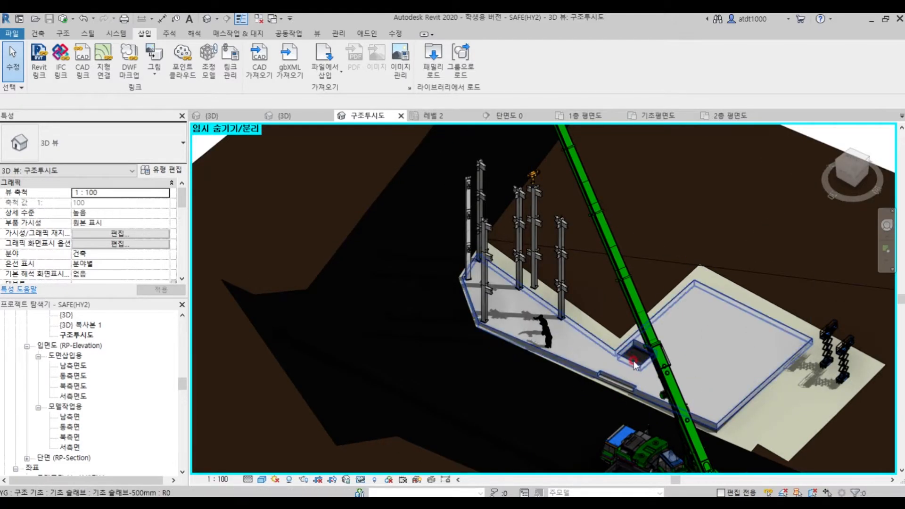
pyautogui.scroll(-1, 585, 333)
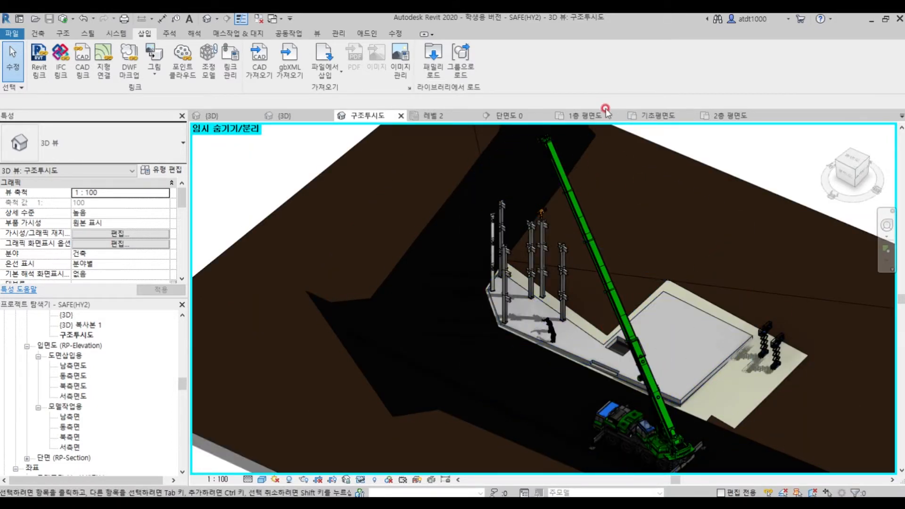
pyautogui.scroll(1, 560, 207)
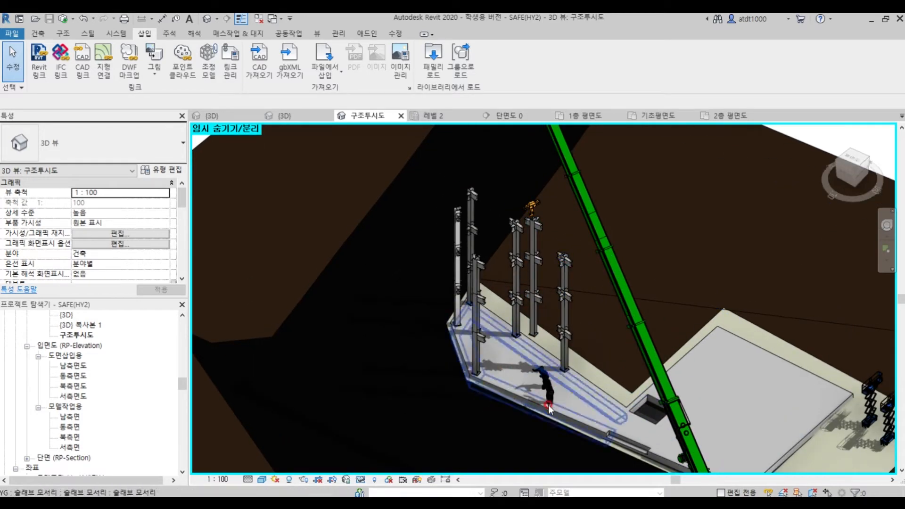
pyautogui.scroll(1, 501, 315)
pyautogui.scroll(-1, 462, 320)
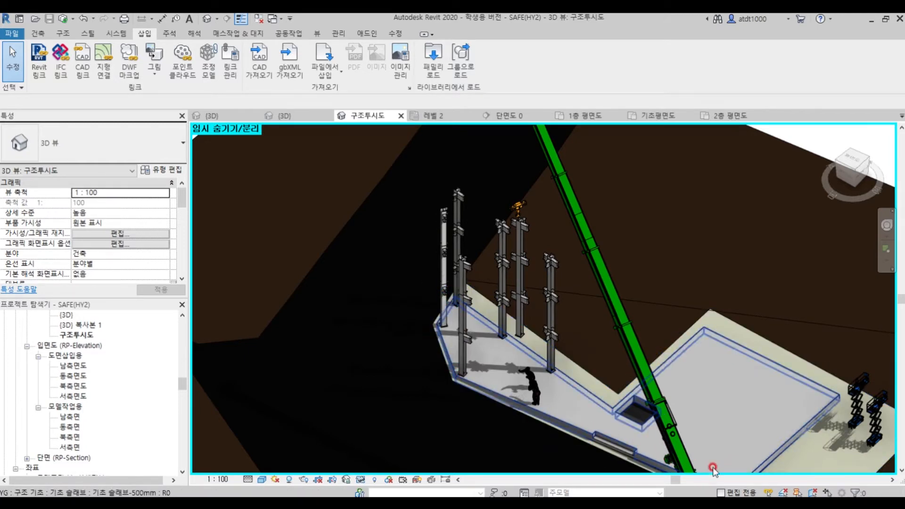
# Inspect the base plate, stiffener and bolt holes at the foot of the steel column suspended from the crane
pyautogui.scroll(2, 533, 331)
pyautogui.scroll(6, 534, 331)
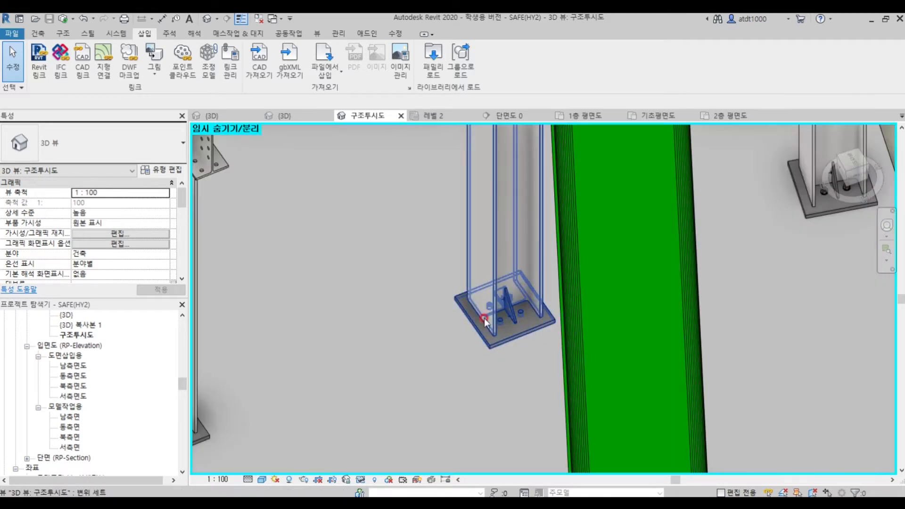
pyautogui.scroll(2, 502, 281)
pyautogui.click(549, 308)
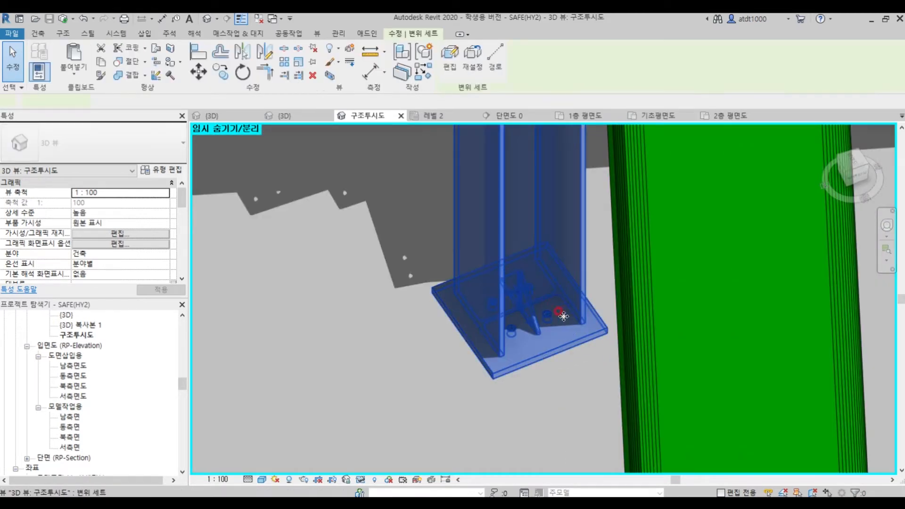
pyautogui.scroll(3, 503, 264)
pyautogui.click(522, 394)
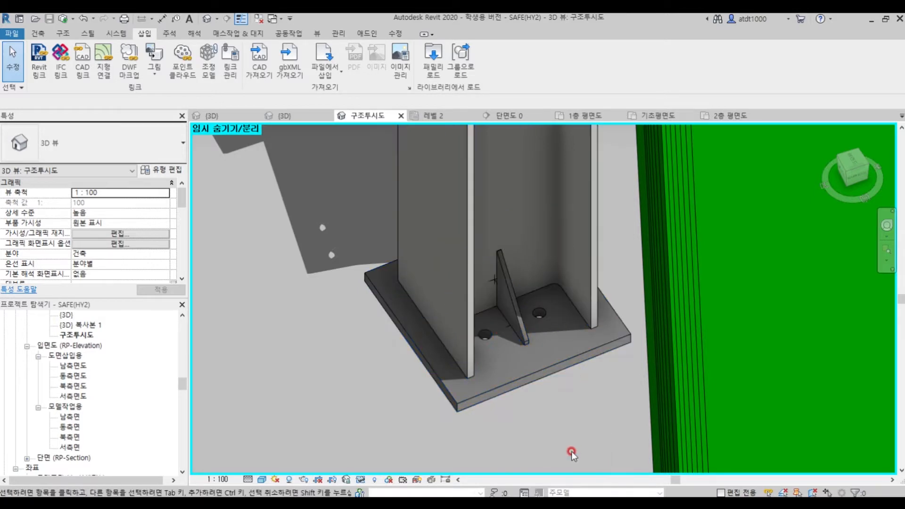
pyautogui.scroll(-1, 712, 320)
pyautogui.scroll(-5, 711, 321)
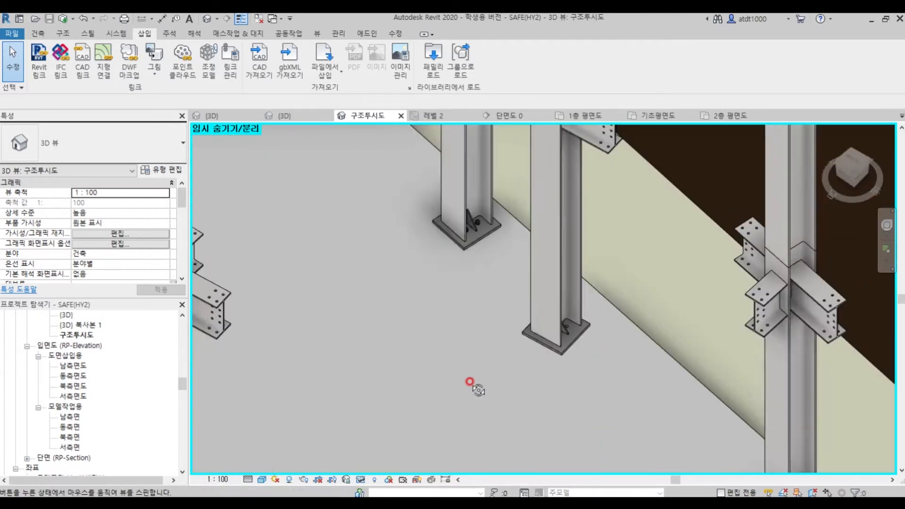
# Select the crane-lifted column's displacement set, inspect its beam brackets along the full height, and clear the selection
pyautogui.scroll(1, 643, 343)
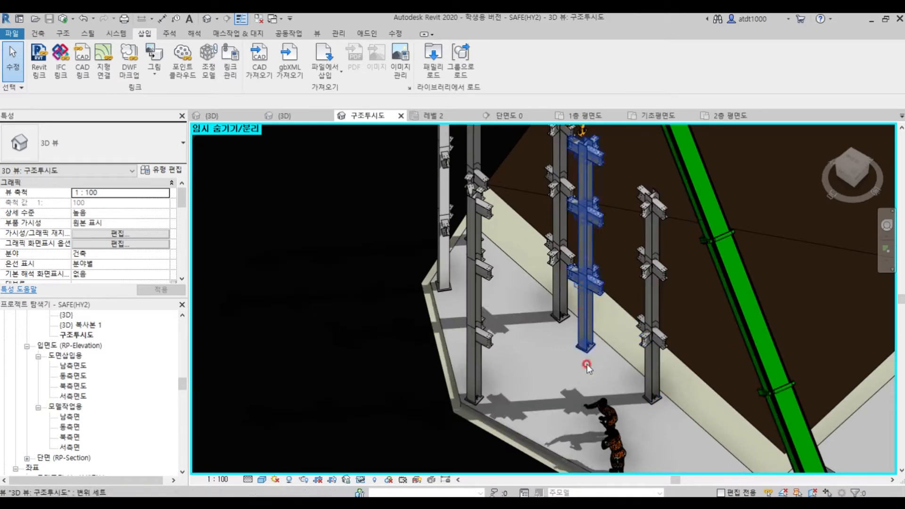
pyautogui.scroll(-2, 547, 410)
pyautogui.scroll(1, 546, 410)
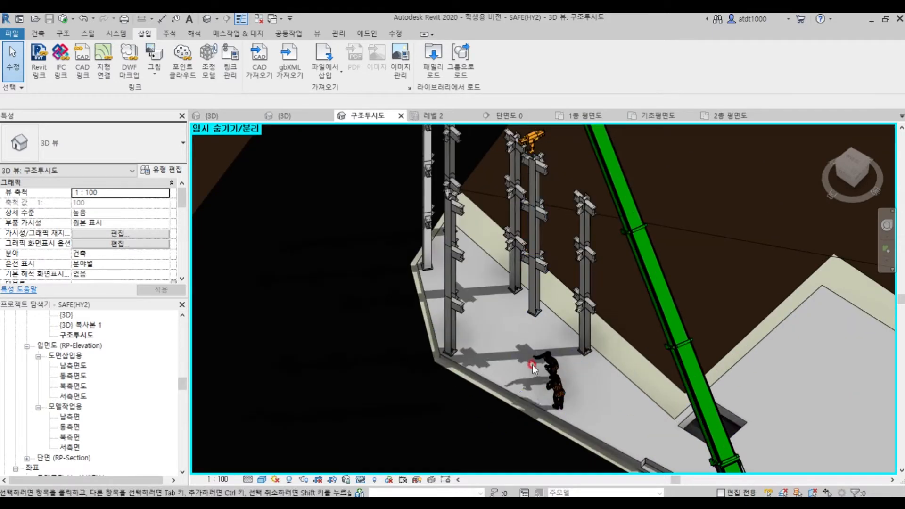
pyautogui.scroll(2, 552, 231)
pyautogui.click(501, 224)
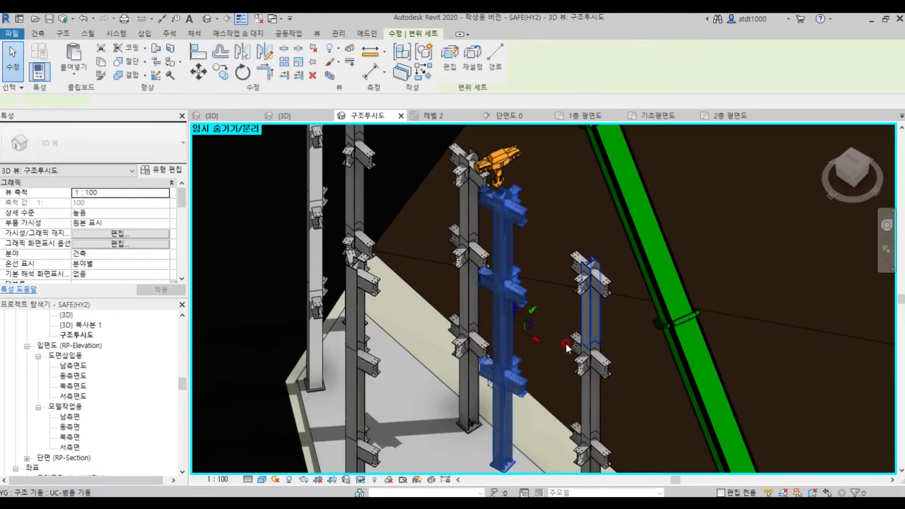
pyautogui.scroll(-2, 510, 183)
pyautogui.scroll(3, 503, 313)
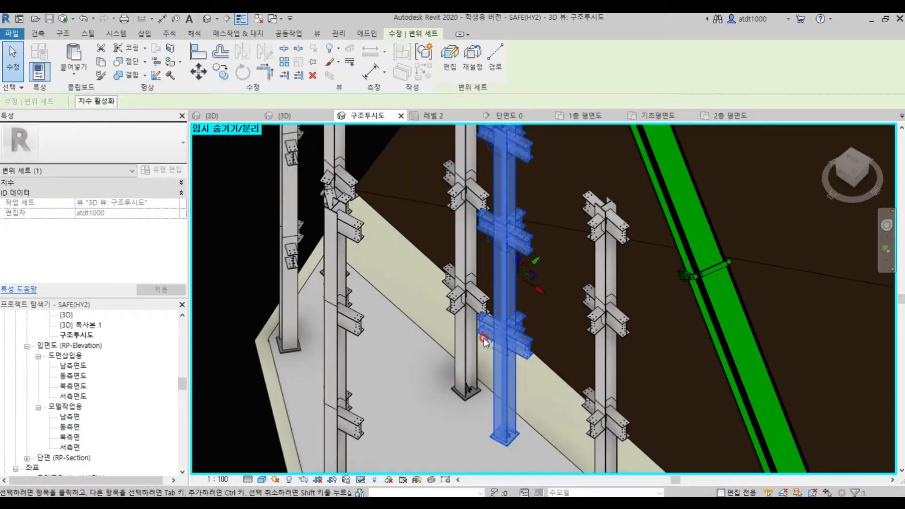
pyautogui.scroll(3, 480, 213)
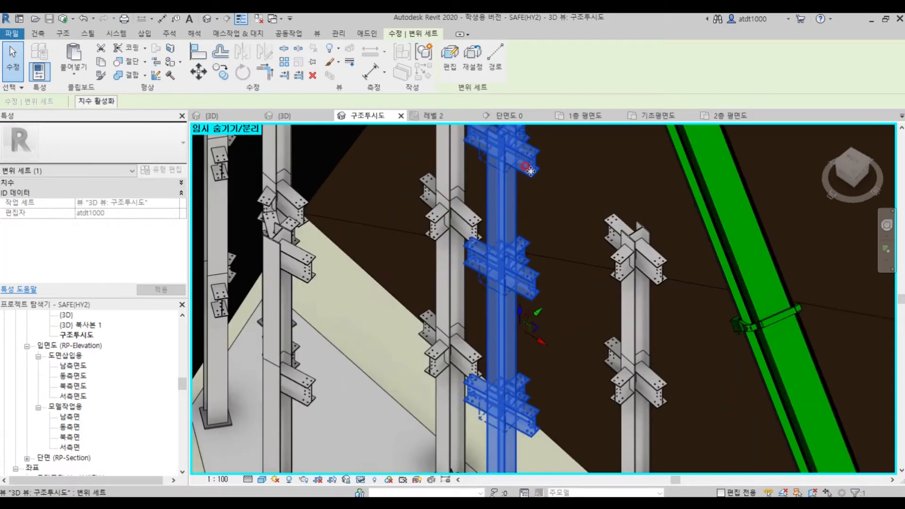
pyautogui.scroll(-2, 516, 201)
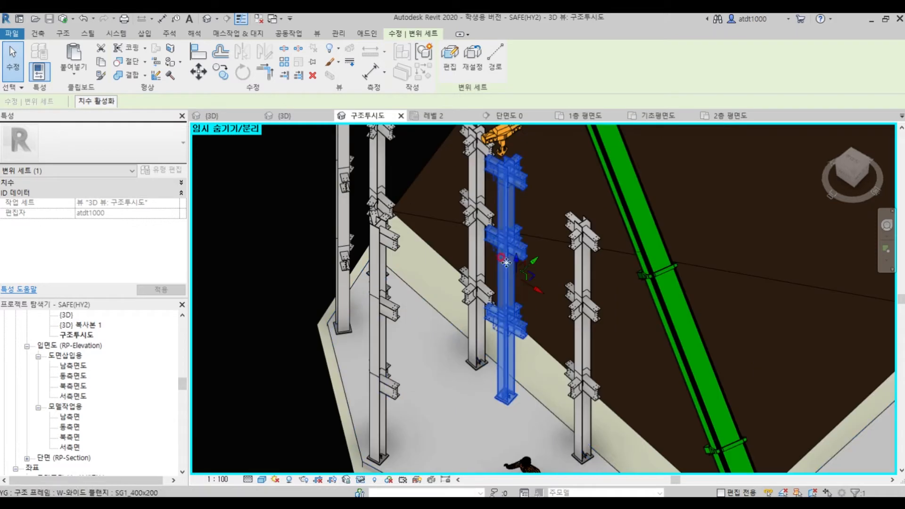
pyautogui.press('Escape')
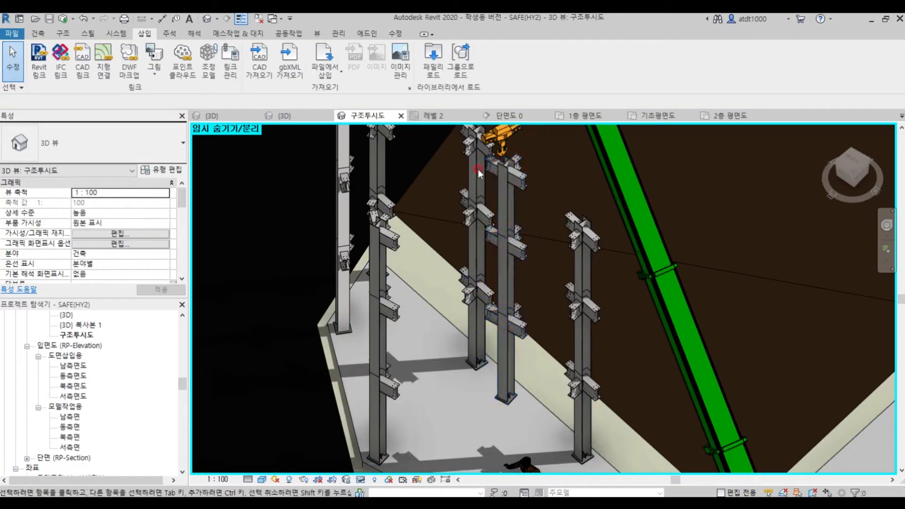
# Examine the suspended column and crane hook in relation to the surrounding erected columns from different angles
pyautogui.moveTo(517, 243)
pyautogui.keyDown('shift'); pyautogui.mouseDown(button='middle')
pyautogui.moveTo(532, 262)
pyautogui.moveTo(519, 255)
pyautogui.mouseUp(button='middle'); pyautogui.keyUp('shift')
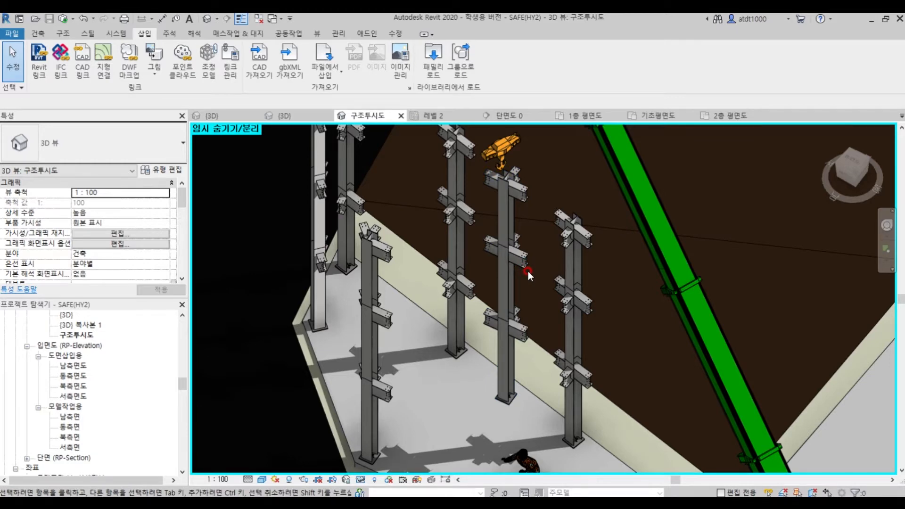
pyautogui.keyDown('shift'); pyautogui.moveTo(557, 253); pyautogui.dragTo(507, 352, button='middle'); pyautogui.keyUp('shift')
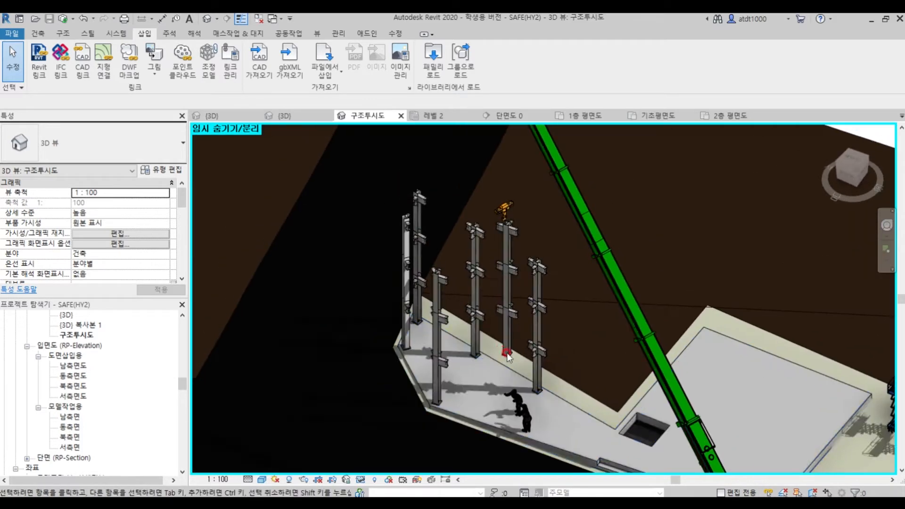
pyautogui.scroll(1, 488, 360)
pyautogui.scroll(-2, 500, 362)
pyautogui.scroll(1, 504, 367)
pyautogui.scroll(2, 486, 313)
pyautogui.keyDown('shift'); pyautogui.moveTo(484, 314); pyautogui.dragTo(536, 304, button='middle'); pyautogui.keyUp('shift')
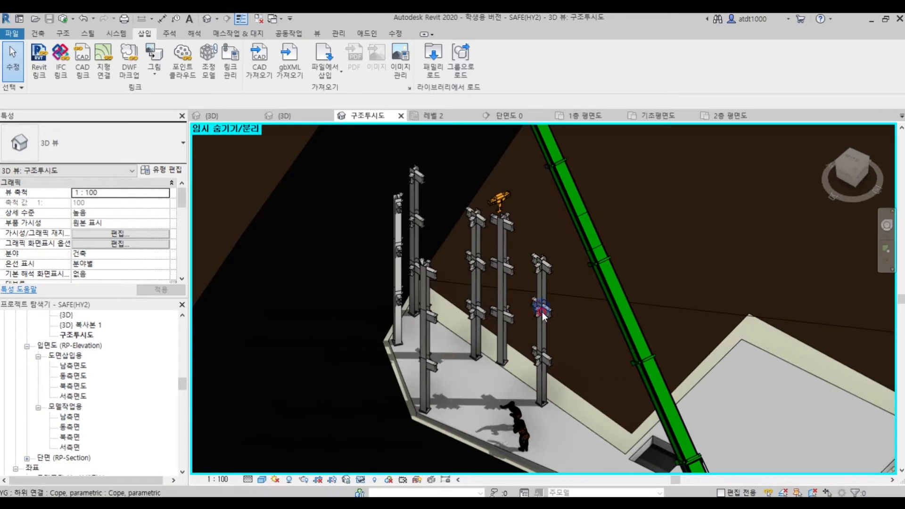
pyautogui.scroll(1, 521, 344)
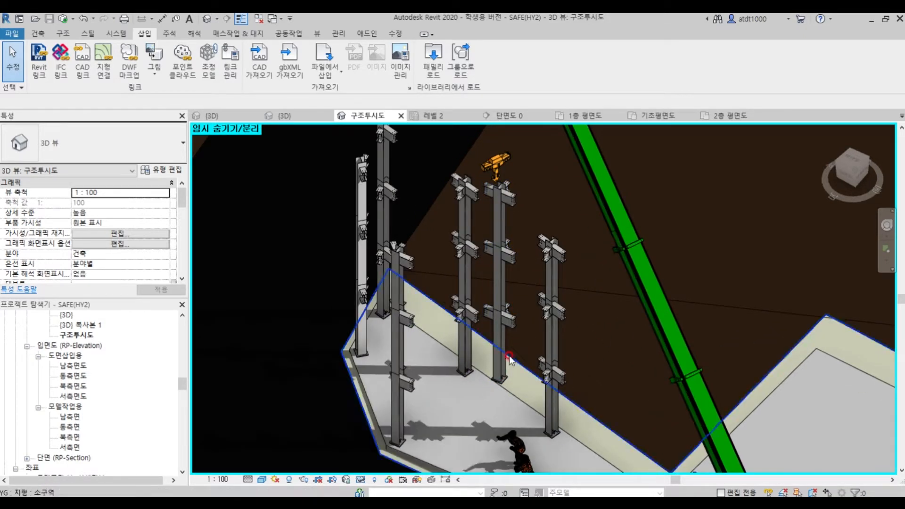
pyautogui.scroll(-1, 511, 351)
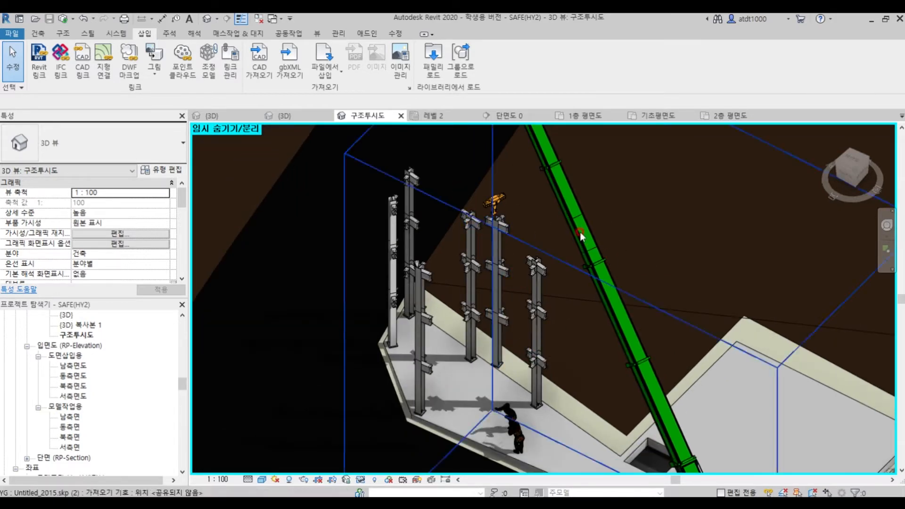
pyautogui.keyDown('shift'); pyautogui.moveTo(537, 267); pyautogui.dragTo(528, 316, button='middle'); pyautogui.keyUp('shift')
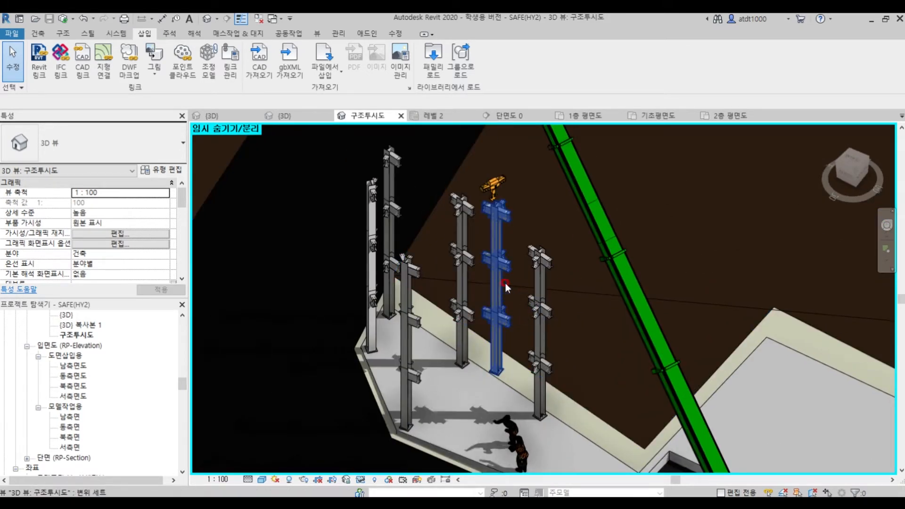
# Inspect the gap between the suspended column's base and the slab, comparing it with the neighbouring erected columns
pyautogui.scroll(-2, 510, 229)
pyautogui.scroll(2, 524, 363)
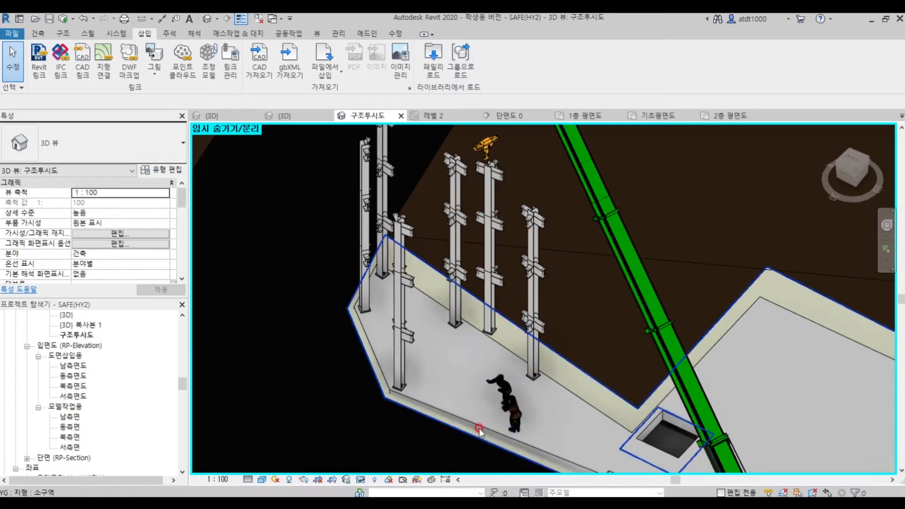
pyautogui.scroll(-1, 479, 428)
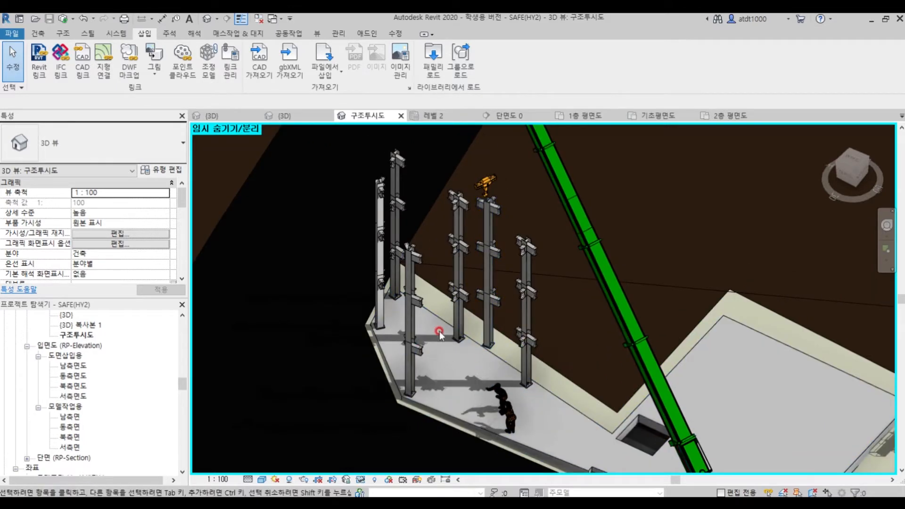
pyautogui.scroll(3, 429, 325)
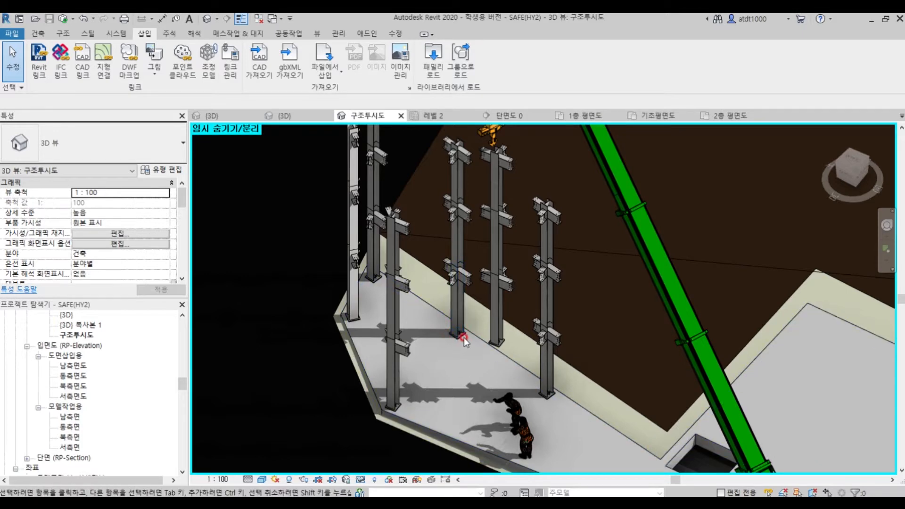
pyautogui.scroll(4, 479, 367)
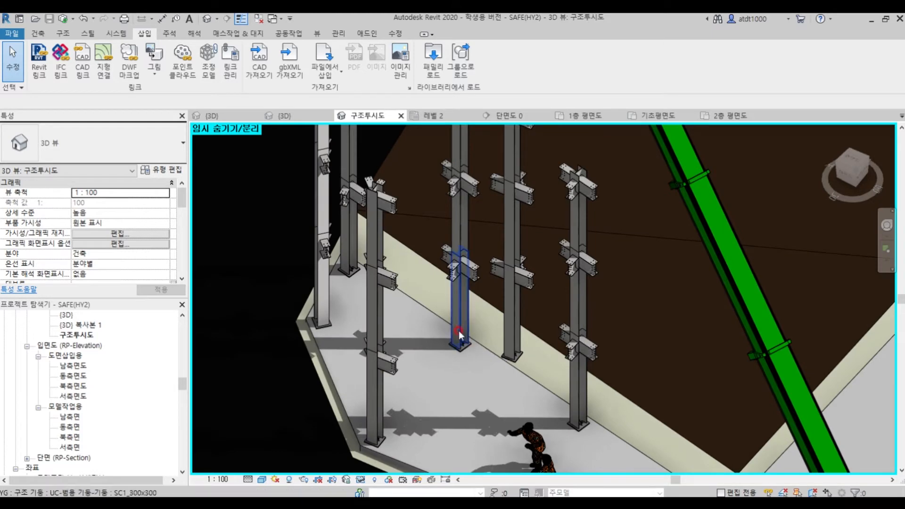
pyautogui.scroll(-4, 484, 396)
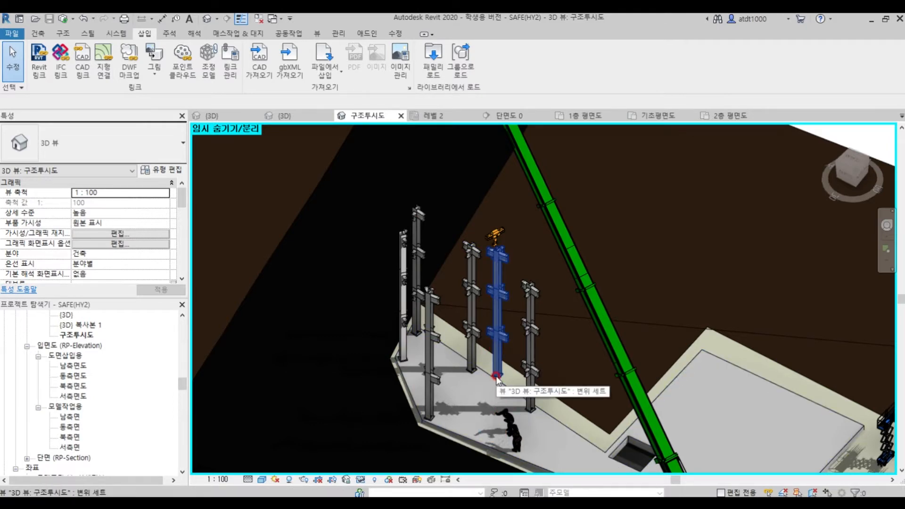
# Inspect the bolt holes in the flanges and web at the end of the suspended column's beam bracket
pyautogui.scroll(2, 496, 377)
pyautogui.scroll(-2, 486, 324)
pyautogui.scroll(5, 485, 207)
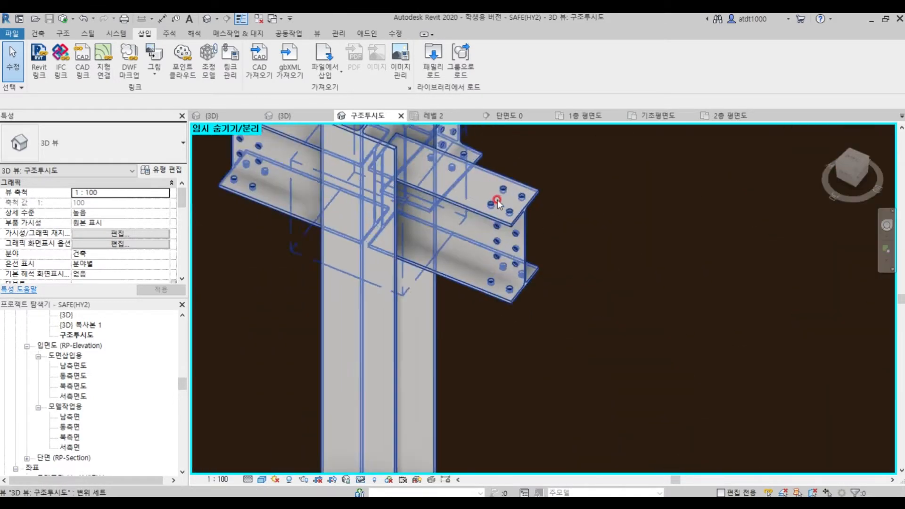
pyautogui.scroll(2, 503, 200)
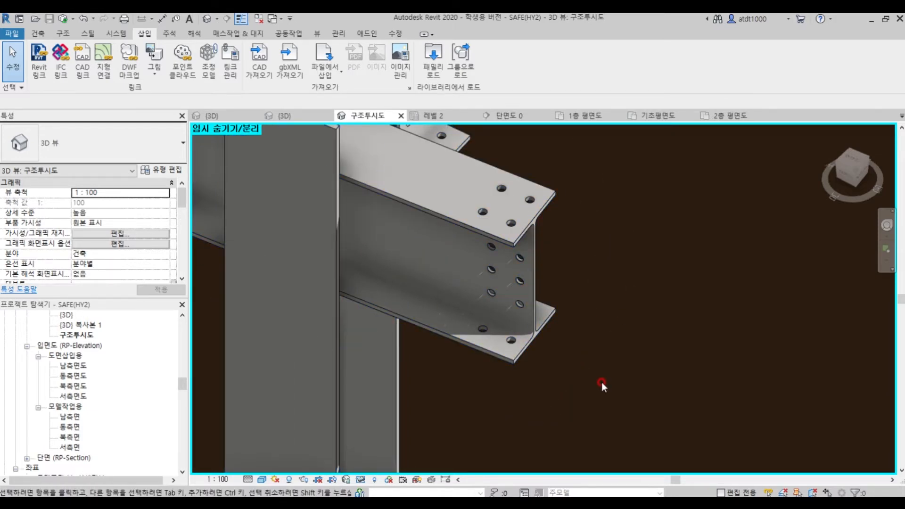
pyautogui.scroll(-5, 518, 226)
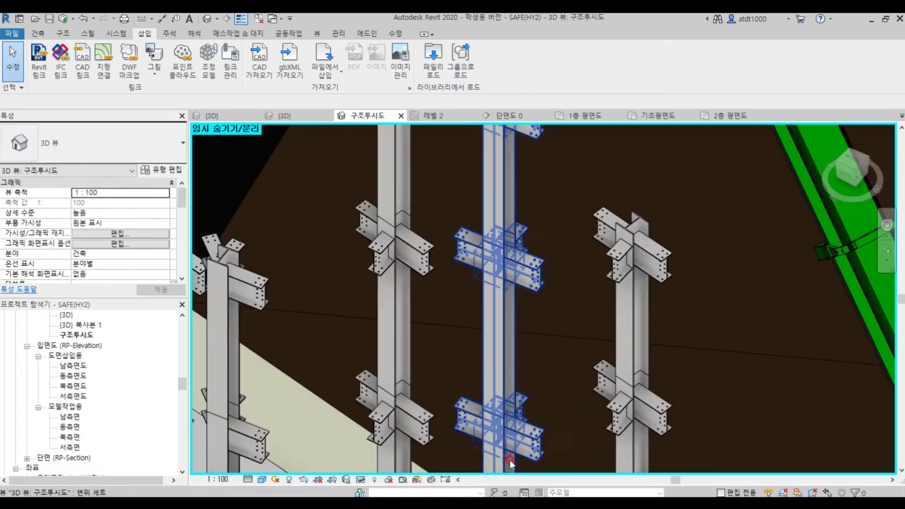
# Inspect the anchor holes in the suspended column's base plate and compare it with the neighbouring column's bolted base
pyautogui.scroll(-3, 522, 341)
pyautogui.scroll(8, 505, 457)
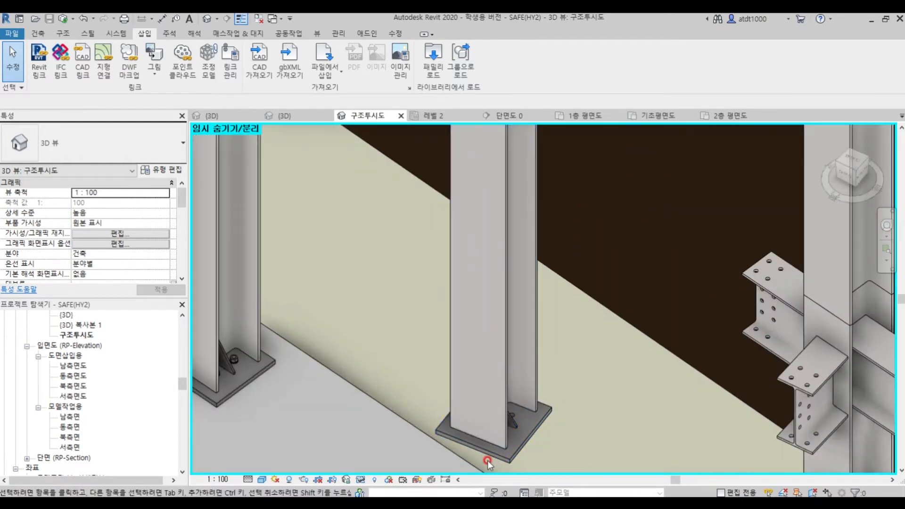
pyautogui.scroll(8, 487, 462)
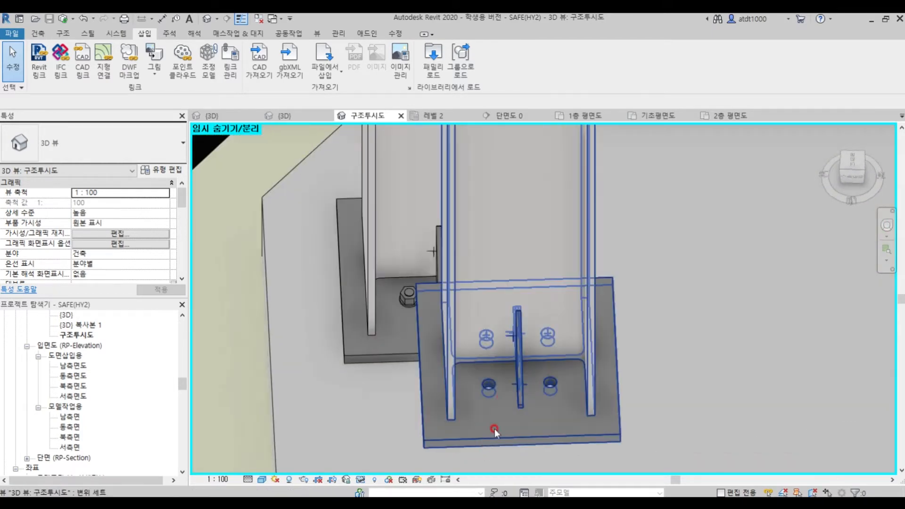
pyautogui.scroll(-10, 503, 397)
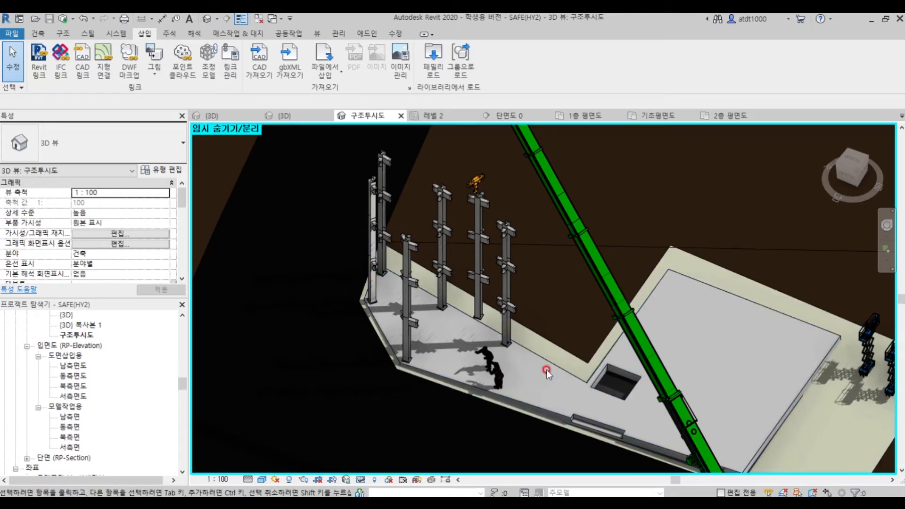
# Examine the suspended column's position relative to the crane boom, the two workers and the erected columns across the site
pyautogui.scroll(2, 544, 368)
pyautogui.scroll(-2, 440, 417)
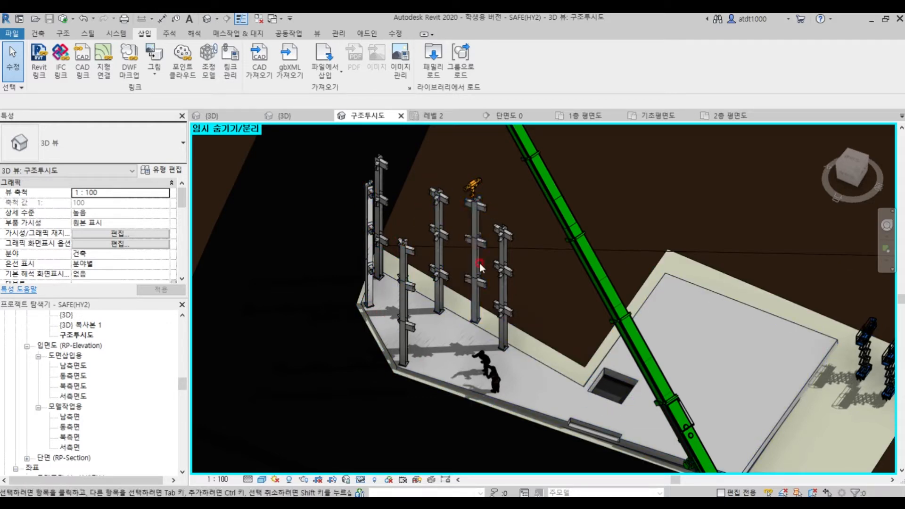
pyautogui.scroll(2, 476, 230)
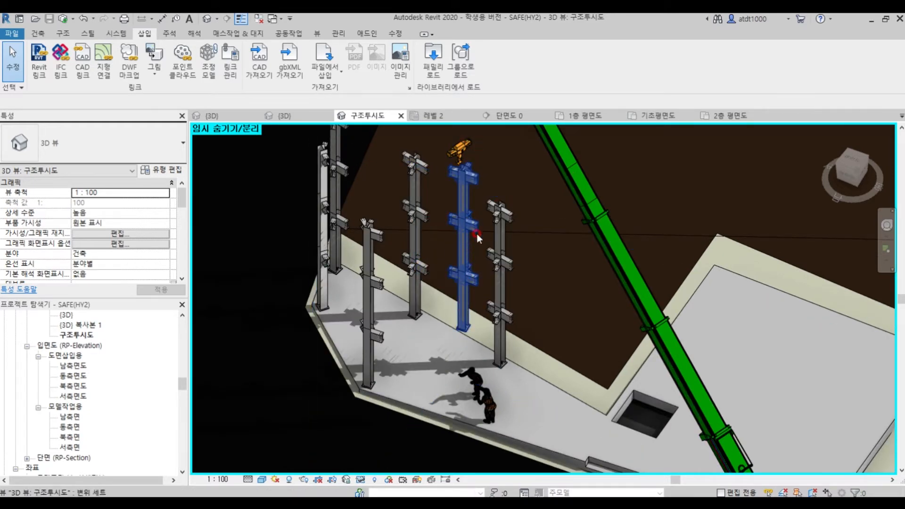
pyautogui.scroll(-2, 532, 330)
pyautogui.scroll(-1, 425, 185)
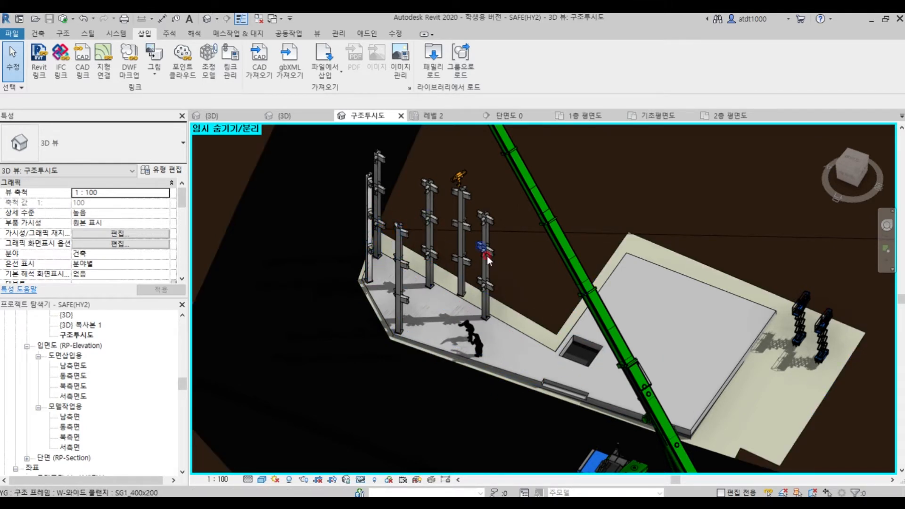
pyautogui.keyDown('shift'); pyautogui.moveTo(468, 329); pyautogui.dragTo(594, 234, button='middle'); pyautogui.keyUp('shift')
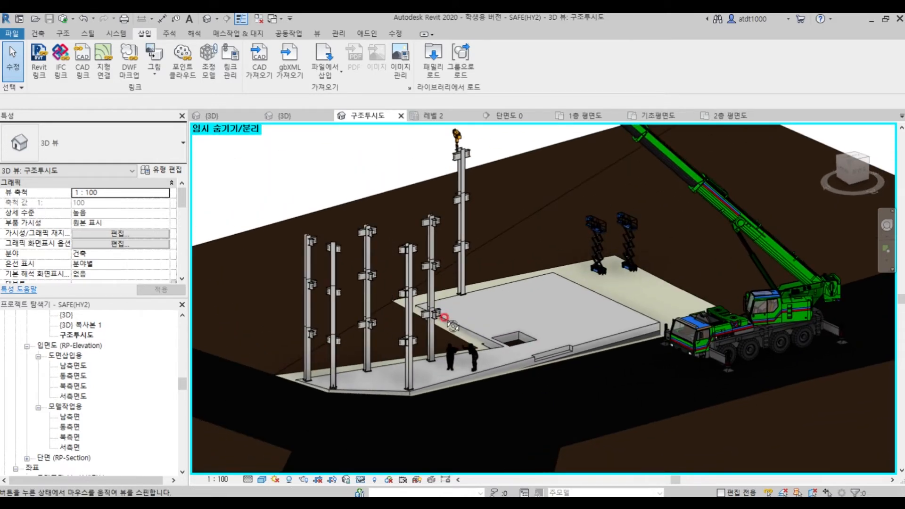
pyautogui.keyDown('shift'); pyautogui.moveTo(511, 290); pyautogui.dragTo(424, 410, button='middle'); pyautogui.keyUp('shift')
pyautogui.keyDown('shift'); pyautogui.moveTo(538, 240); pyautogui.dragTo(515, 309, button='middle'); pyautogui.keyUp('shift')
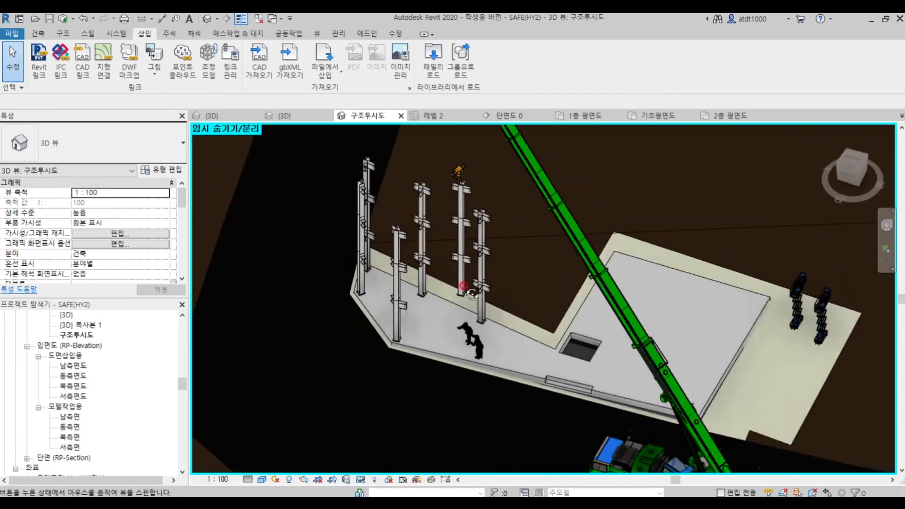
# Select the suspended column's displacement set and move it vertically down toward the slab beside the two workers
pyautogui.scroll(3, 402, 264)
pyautogui.keyDown('shift'); pyautogui.moveTo(614, 308); pyautogui.dragTo(571, 329, button='middle'); pyautogui.keyUp('shift')
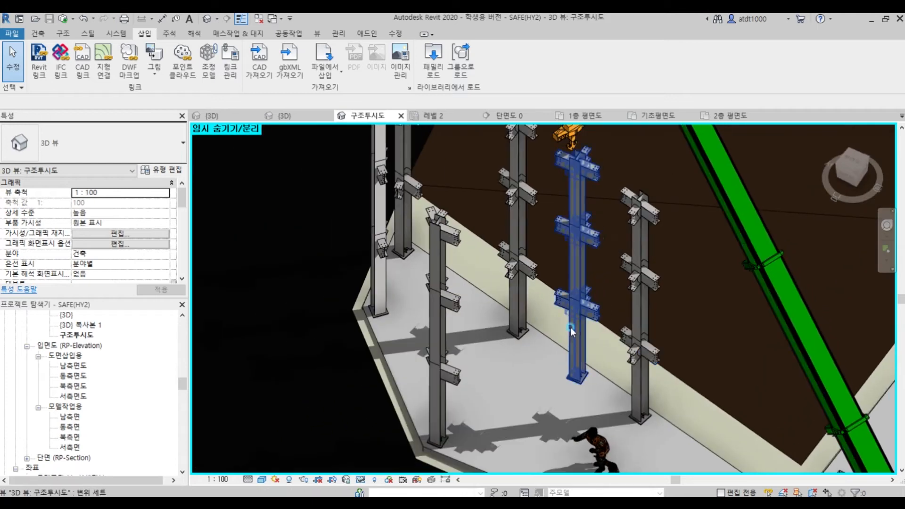
pyautogui.click(571, 329)
pyautogui.moveTo(585, 262); pyautogui.dragTo(585, 316)
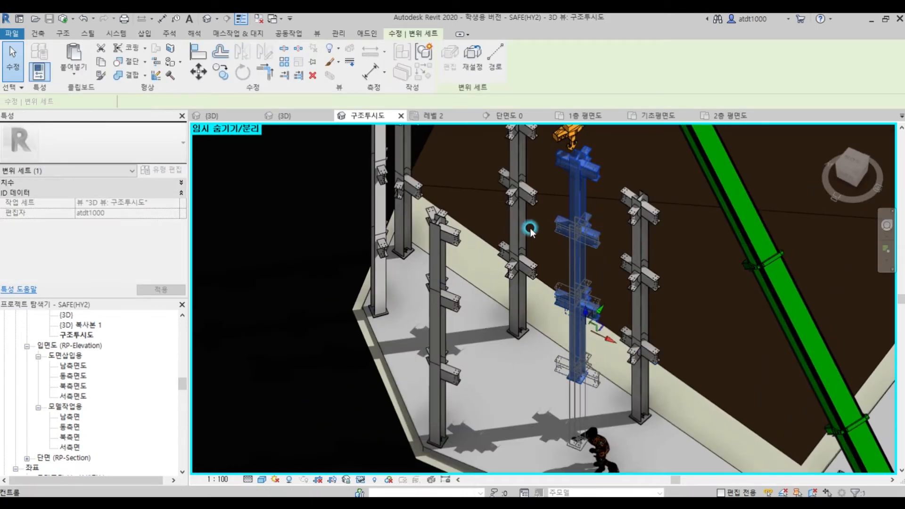
pyautogui.scroll(-1, 559, 263)
pyautogui.moveTo(644, 456); pyautogui.dragTo(580, 345, button='middle')
pyautogui.scroll(2, 526, 278)
pyautogui.moveTo(514, 176); pyautogui.dragTo(514, 235)
# Set the column's Z displacement to 0, clear the selection and dismiss the save reminder without saving
pyautogui.click(149, 182)
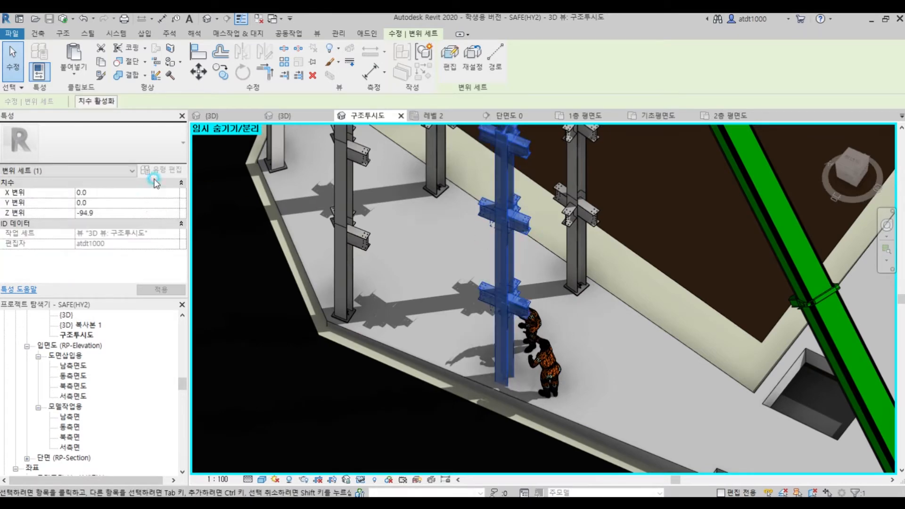
pyautogui.click(144, 213)
pyautogui.write('0')
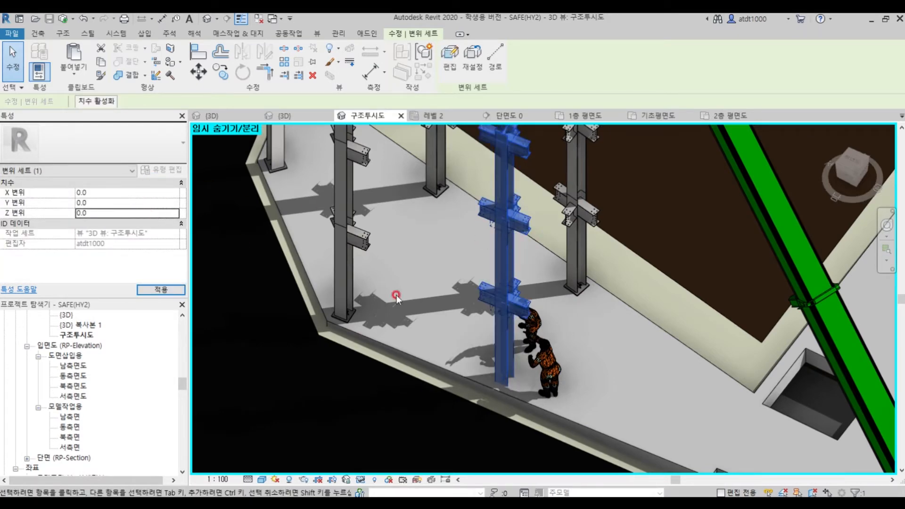
pyautogui.scroll(4, 514, 411)
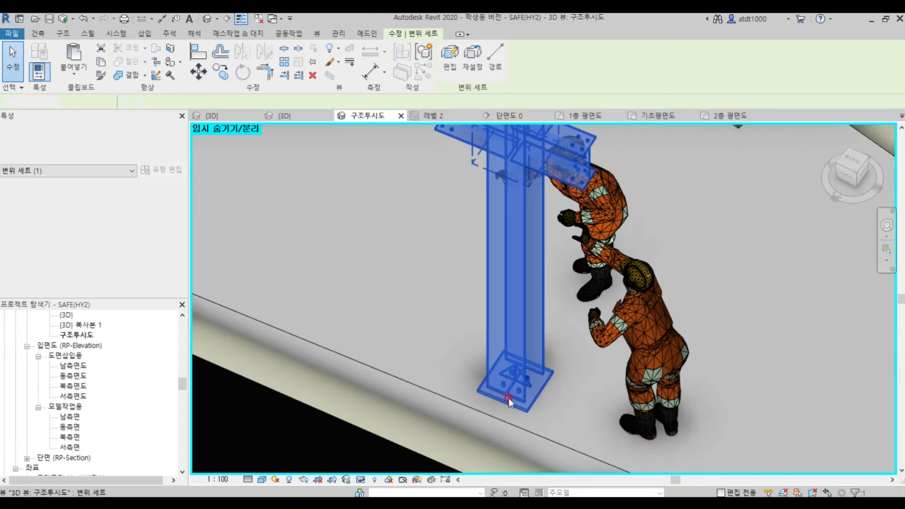
pyautogui.press('Escape')
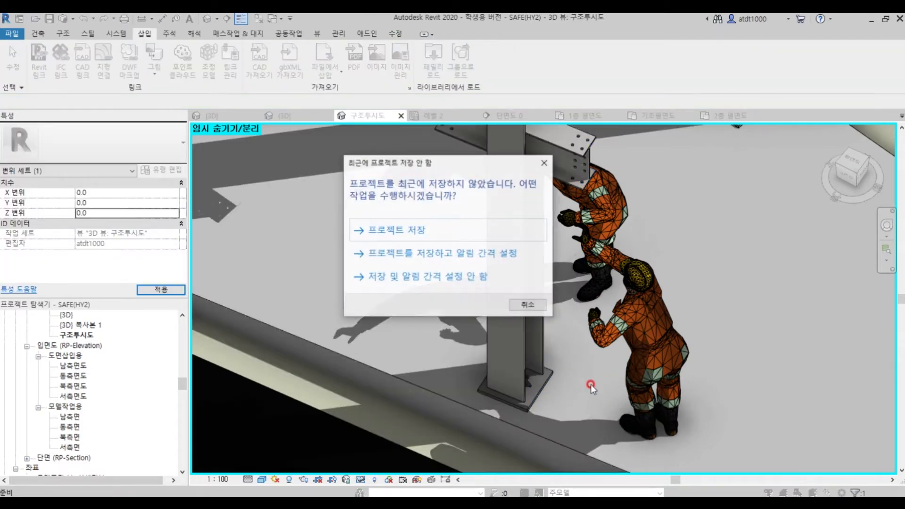
pyautogui.click(529, 307)
# Select the base plate connection at the lowered column's foot and open its detailed connection parameters
pyautogui.keyDown('shift'); pyautogui.moveTo(561, 381); pyautogui.dragTo(560, 419, button='middle'); pyautogui.keyUp('shift')
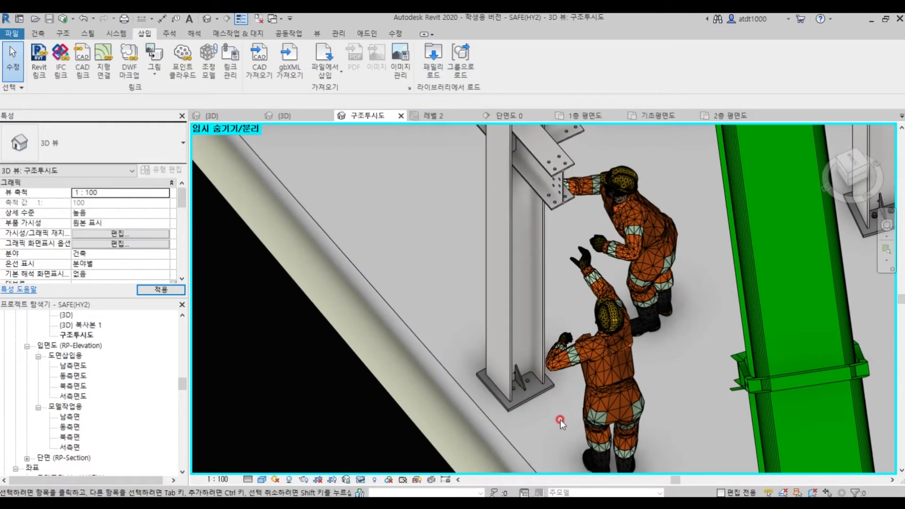
pyautogui.scroll(4, 532, 372)
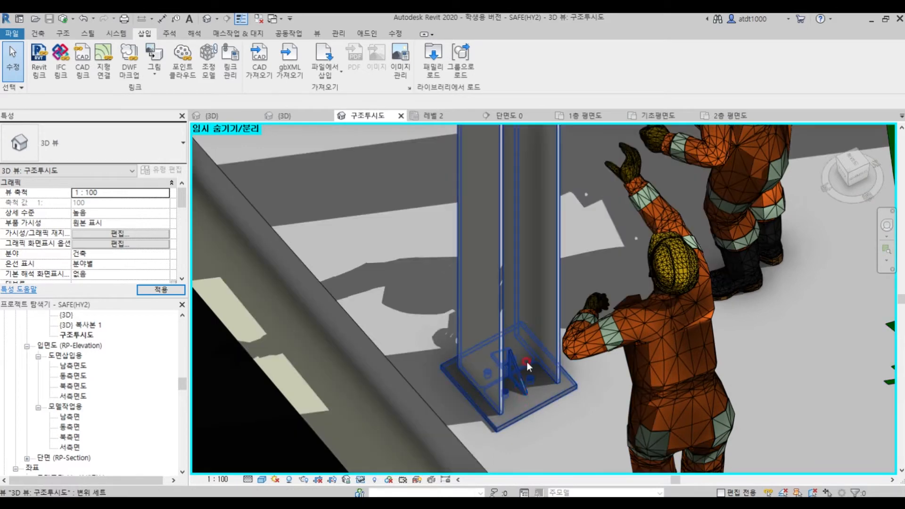
pyautogui.click(503, 417)
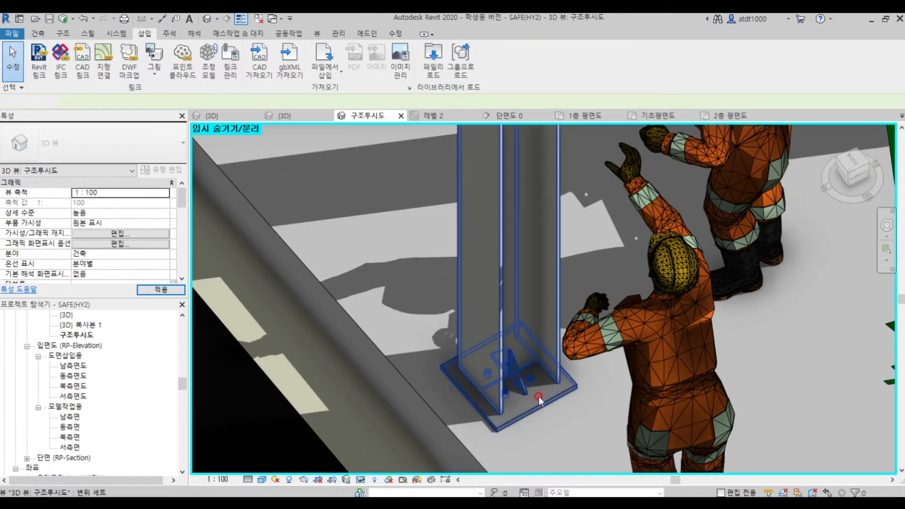
pyautogui.click(539, 401)
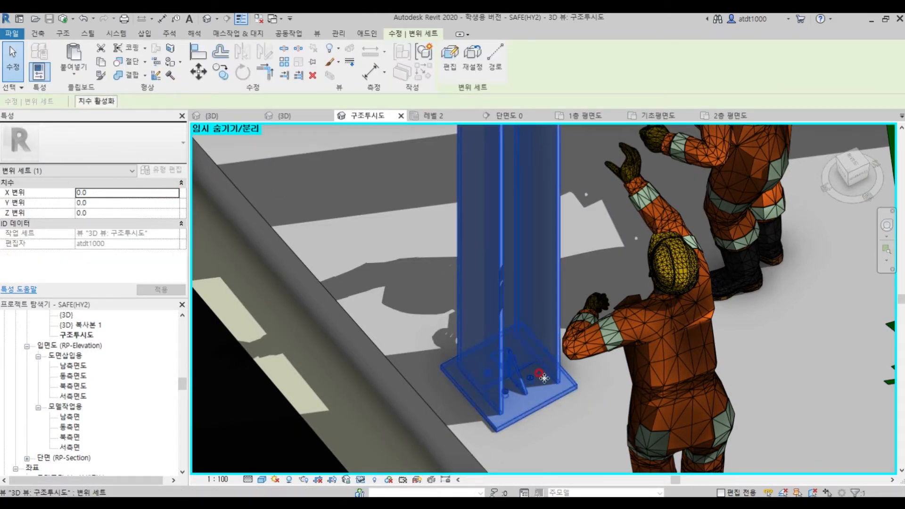
pyautogui.click(539, 406)
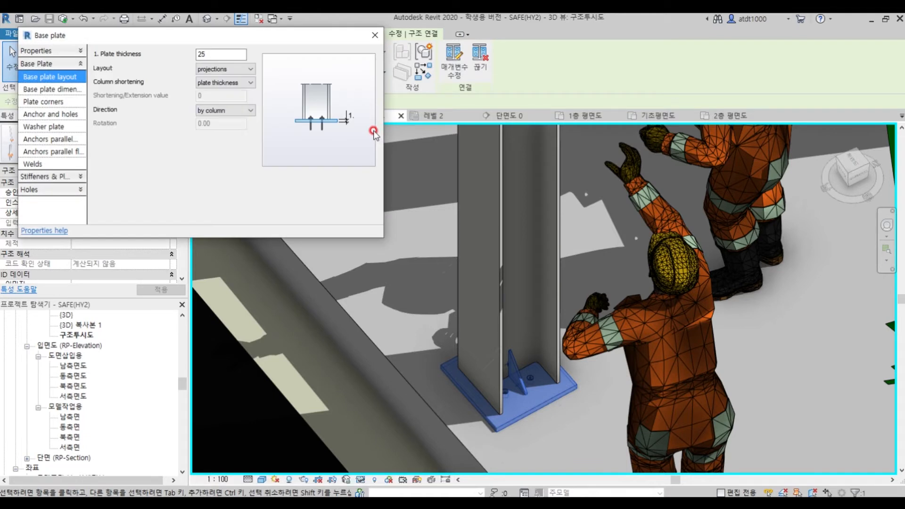
pyautogui.moveTo(192, 36); pyautogui.dragTo(191, 62)
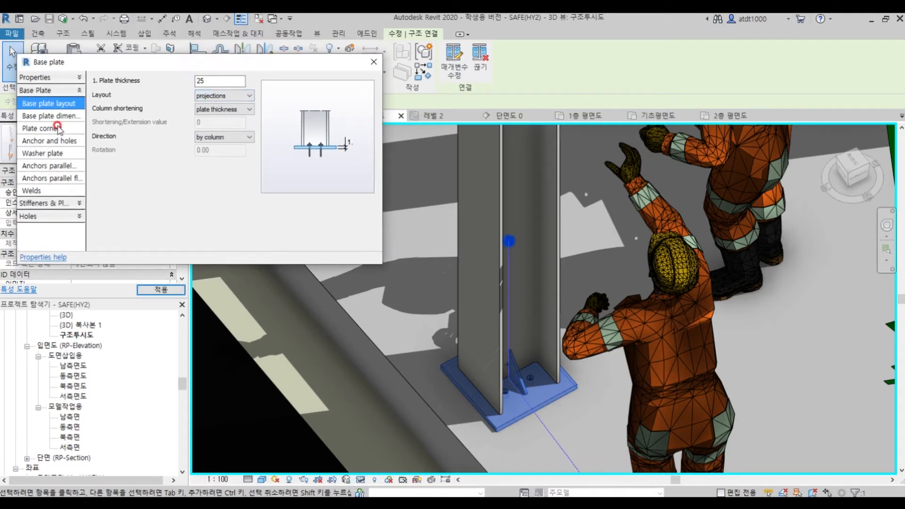
# Turn off Create only hole in the base plate's anchor and hole settings, close the parameters and clear the selection
pyautogui.click(56, 153)
pyautogui.click(60, 146)
pyautogui.click(198, 175)
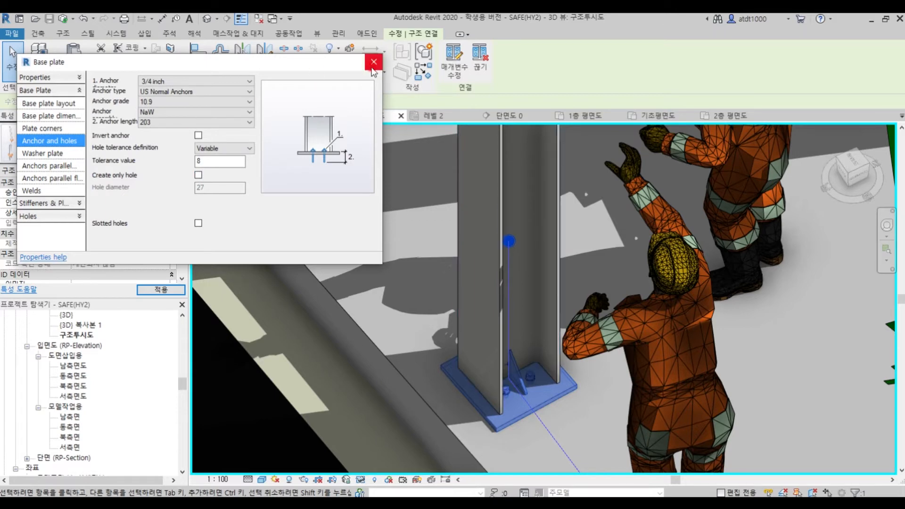
pyautogui.click(373, 62)
pyautogui.scroll(4, 516, 404)
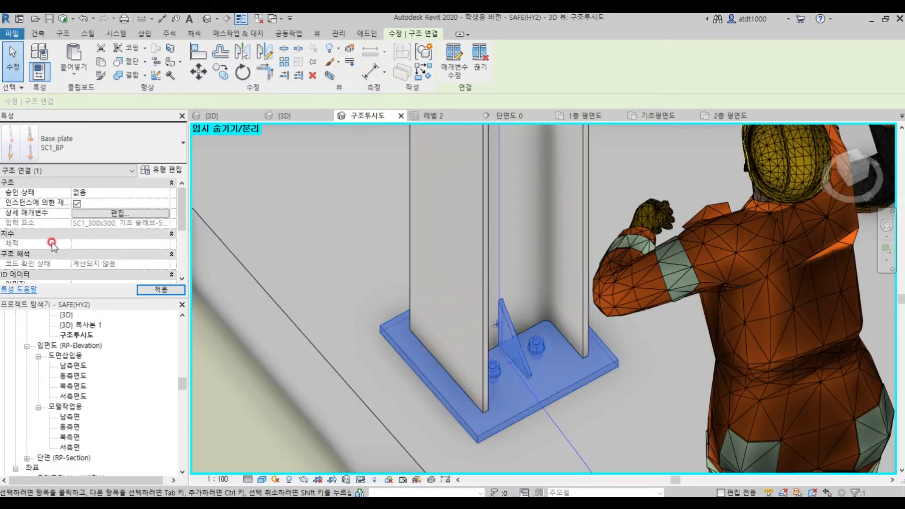
pyautogui.click(341, 345)
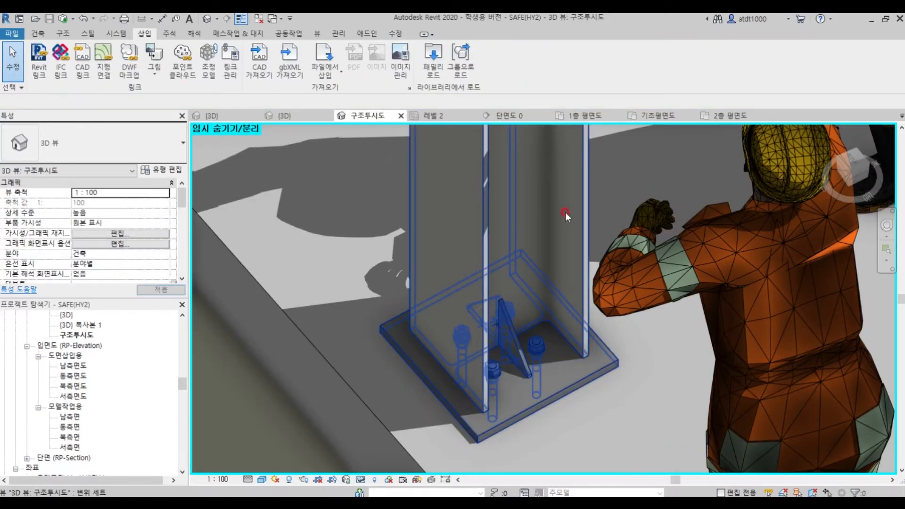
# Review the newly placed column together with the erected columns, the mobile crane and the whole foundation slab
pyautogui.scroll(-6, 400, 377)
pyautogui.scroll(-5, 471, 363)
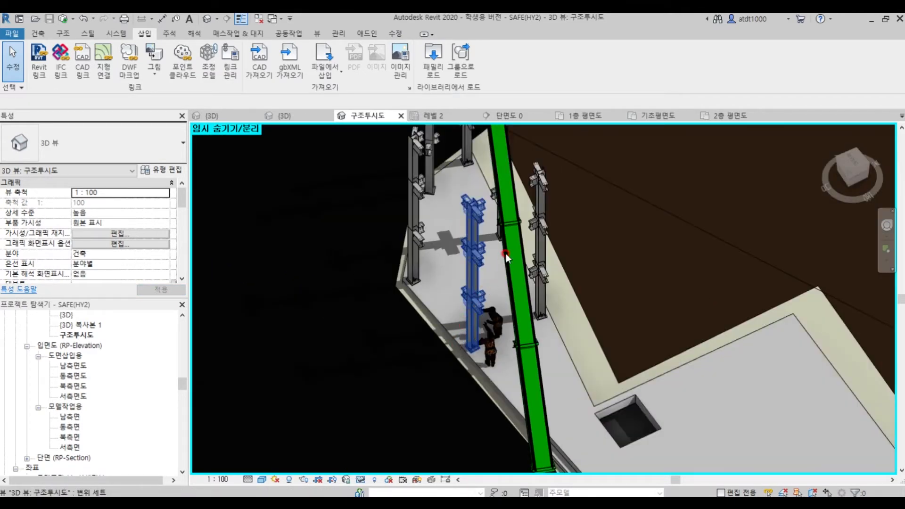
pyautogui.scroll(-2, 505, 253)
pyautogui.keyDown('shift'); pyautogui.moveTo(517, 255); pyautogui.dragTo(532, 280, button='middle'); pyautogui.keyUp('shift')
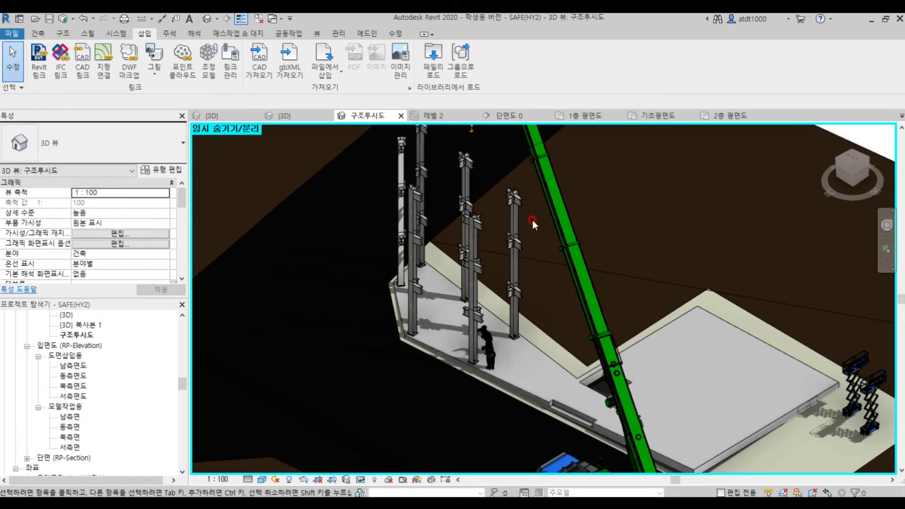
pyautogui.scroll(-2, 532, 219)
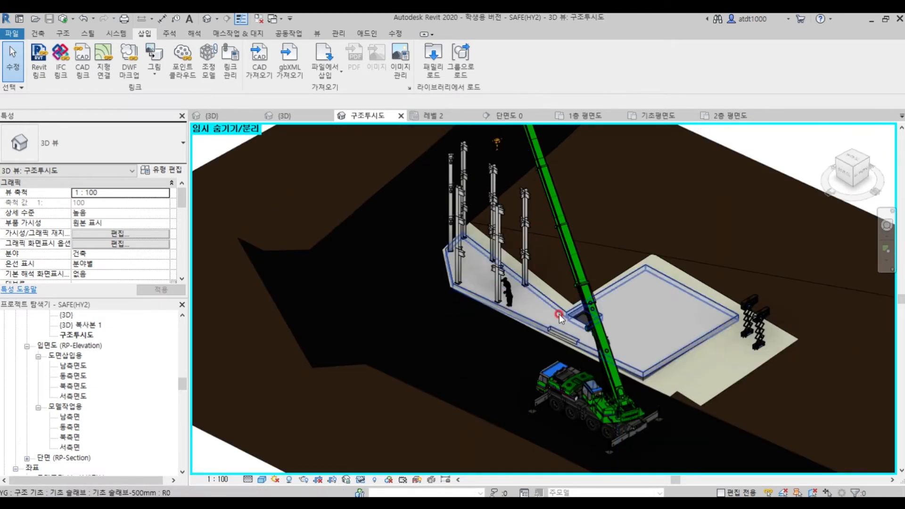
pyautogui.scroll(-1, 490, 359)
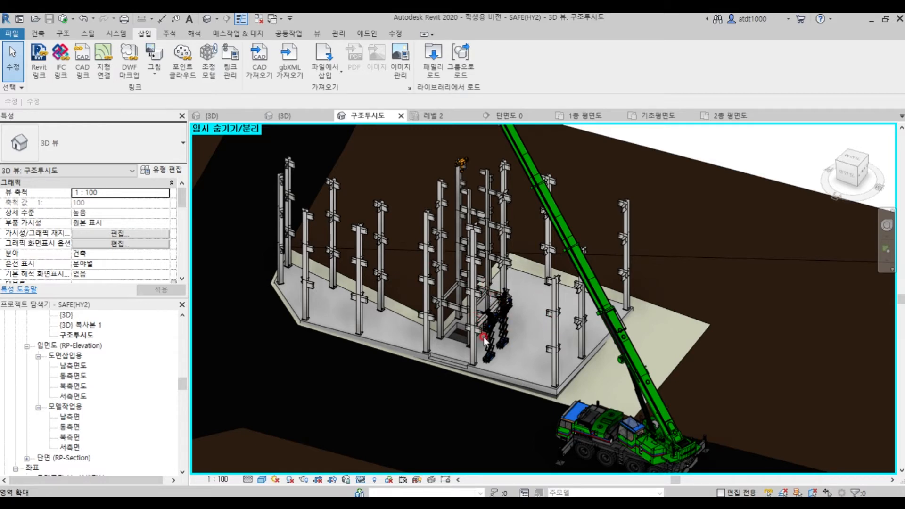
# Inspect the bolt holes at the end of the column's beam bracket beside the scissor lift platform
pyautogui.scroll(10, 484, 339)
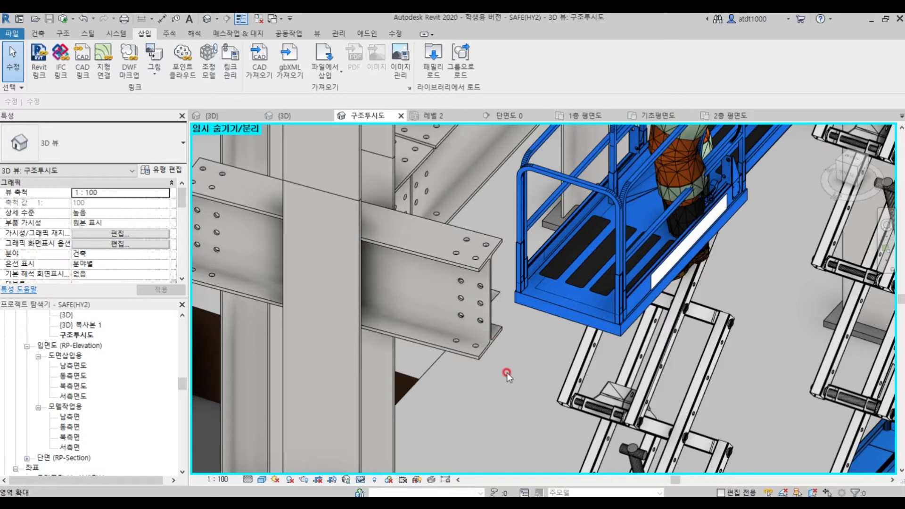
pyautogui.scroll(1, 460, 343)
pyautogui.scroll(1, 460, 283)
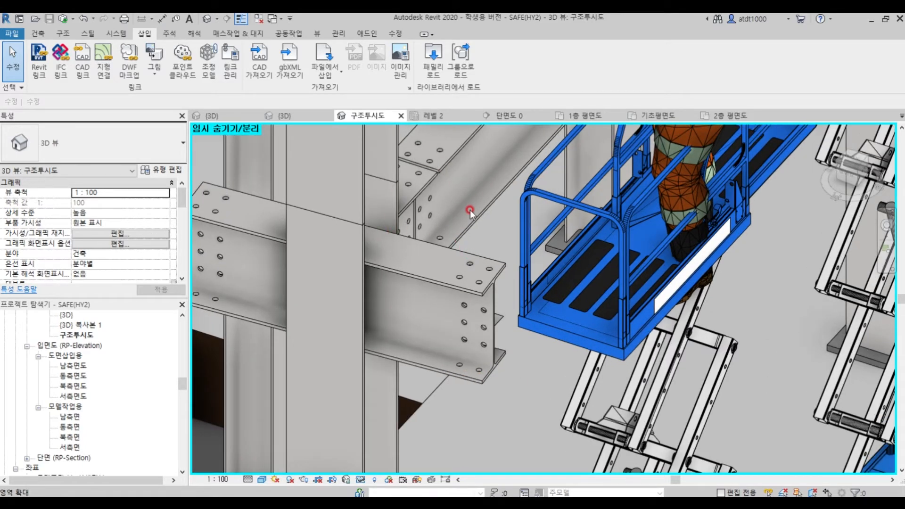
pyautogui.keyDown('shift'); pyautogui.moveTo(491, 346); pyautogui.dragTo(516, 333, button='middle'); pyautogui.keyUp('shift')
pyautogui.keyDown('shift'); pyautogui.moveTo(513, 239); pyautogui.dragTo(596, 333, button='middle'); pyautogui.keyUp('shift')
# Examine the workers on the scissor lifts and the beams joined to the column brackets around the slab opening
pyautogui.scroll(-1, 596, 333)
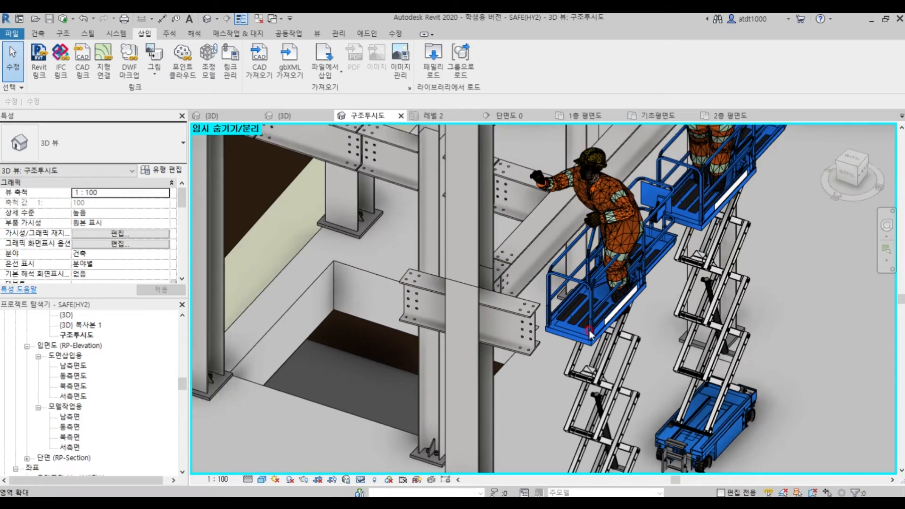
pyautogui.scroll(-1, 376, 344)
pyautogui.scroll(-1, 489, 259)
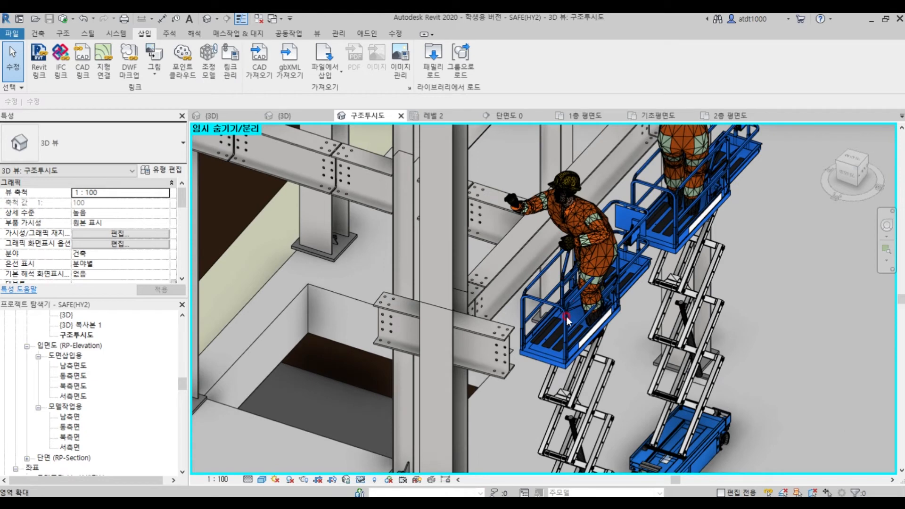
pyautogui.scroll(-2, 511, 299)
pyautogui.scroll(2, 511, 298)
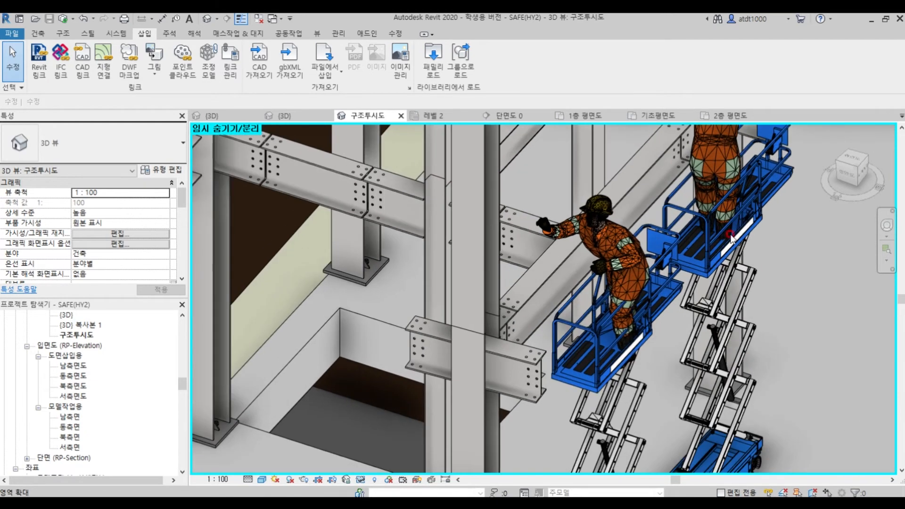
# Compare the beam assembly area around the two scissor lifts with the surrounding column layout and crane
pyautogui.scroll(-1, 485, 294)
pyautogui.scroll(-3, 657, 290)
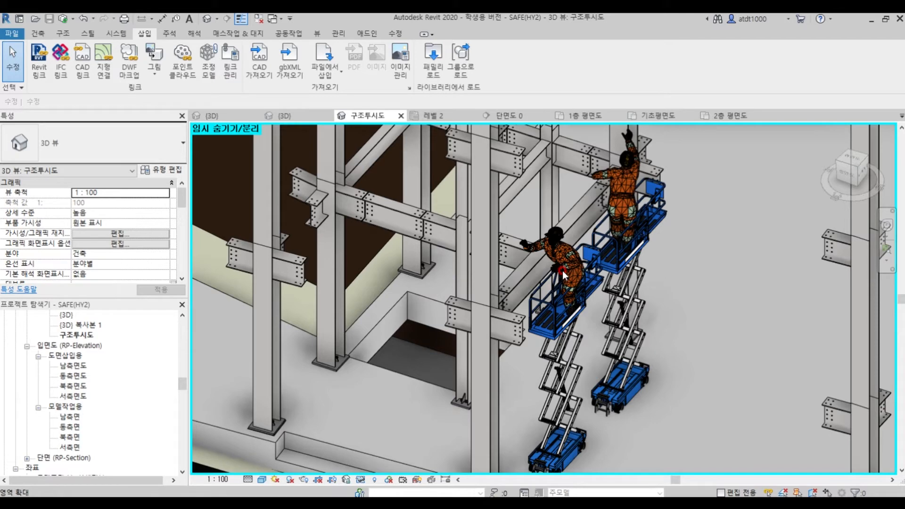
pyautogui.scroll(-2, 621, 289)
pyautogui.scroll(-1, 598, 301)
pyautogui.scroll(1, 598, 302)
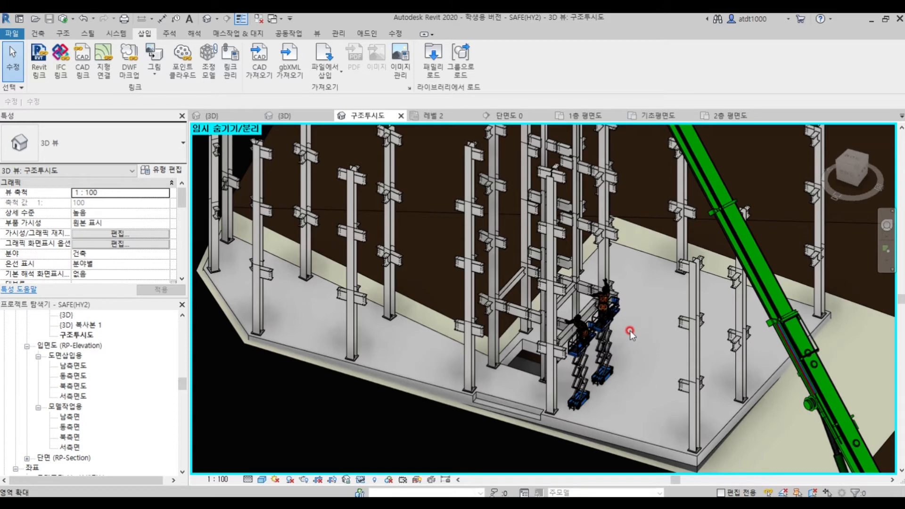
pyautogui.scroll(5, 647, 347)
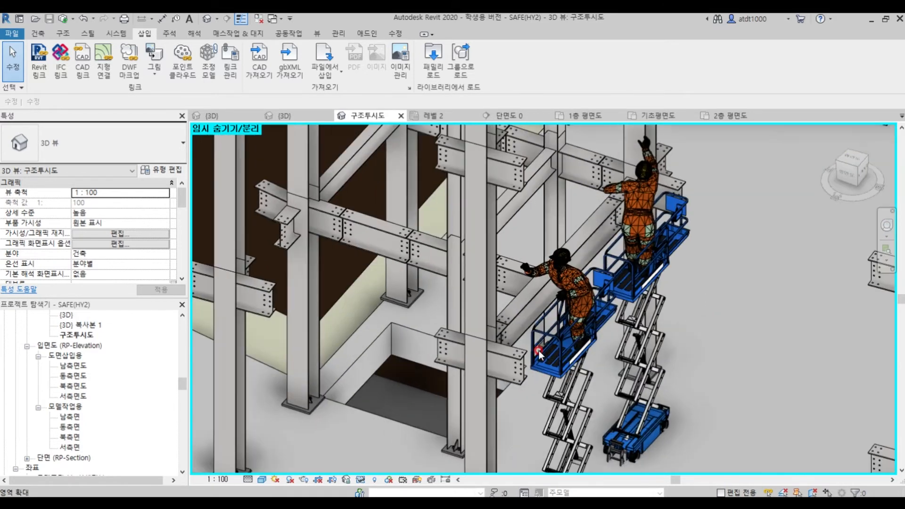
# Survey the crane and erected columns across the whole site, and return to the beam being assembled between the two scissor lifts
pyautogui.scroll(-8, 629, 309)
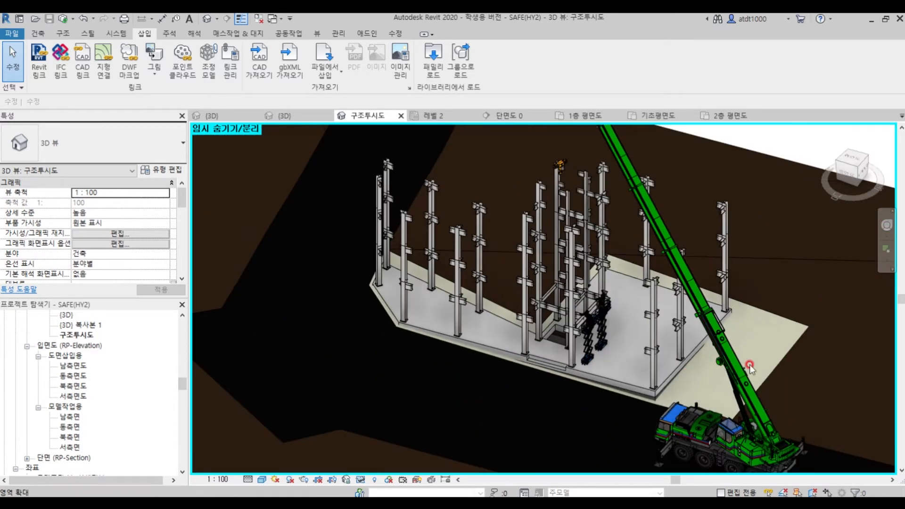
pyautogui.scroll(-2, 495, 409)
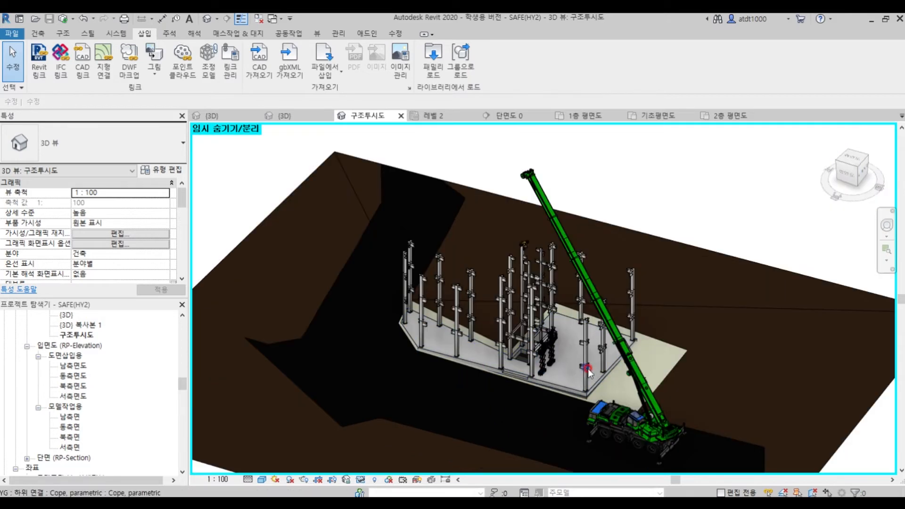
pyautogui.scroll(5, 537, 363)
pyautogui.scroll(5, 539, 367)
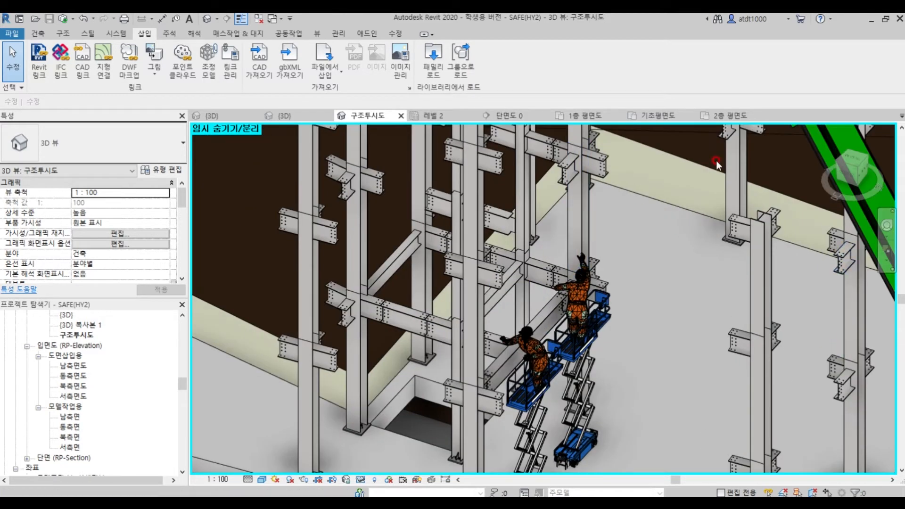
pyautogui.scroll(2, 556, 312)
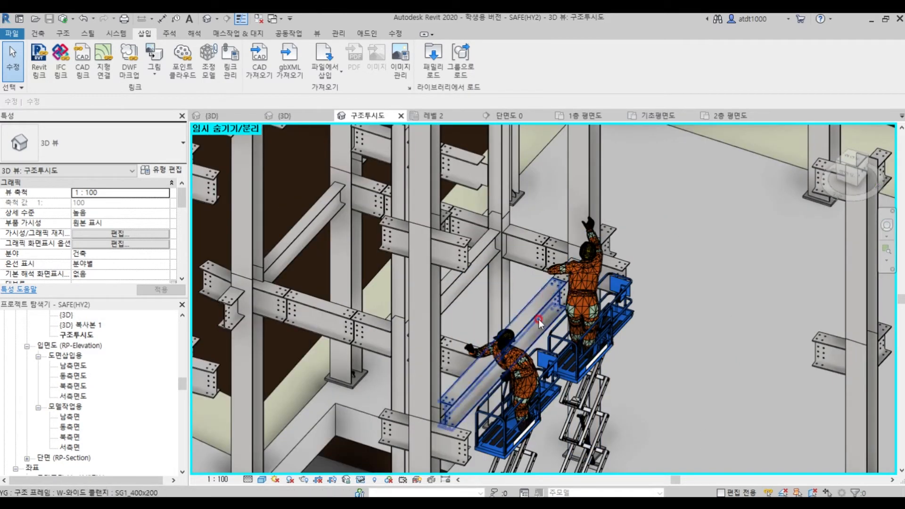
pyautogui.scroll(1, 465, 290)
pyautogui.scroll(-1, 465, 290)
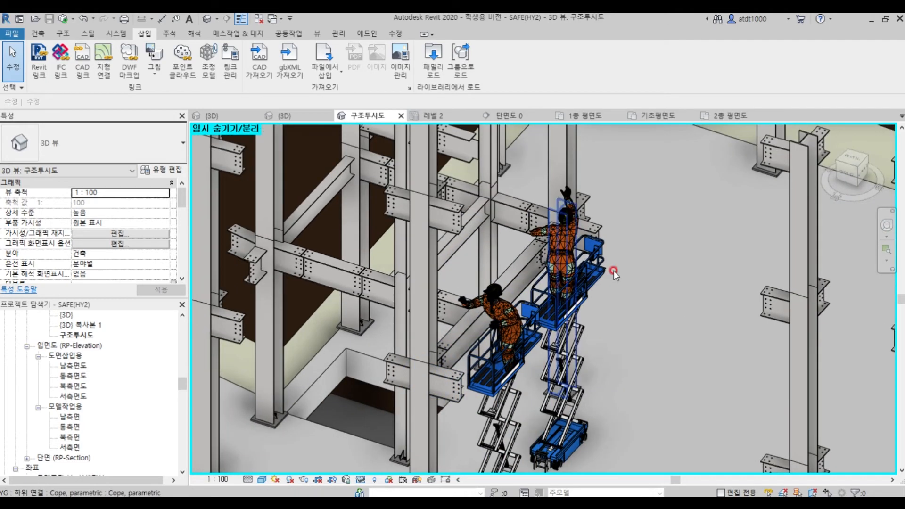
# Examine the front worker's position on the scissor lift platform relative to the beam end and column bracket
pyautogui.scroll(4, 558, 260)
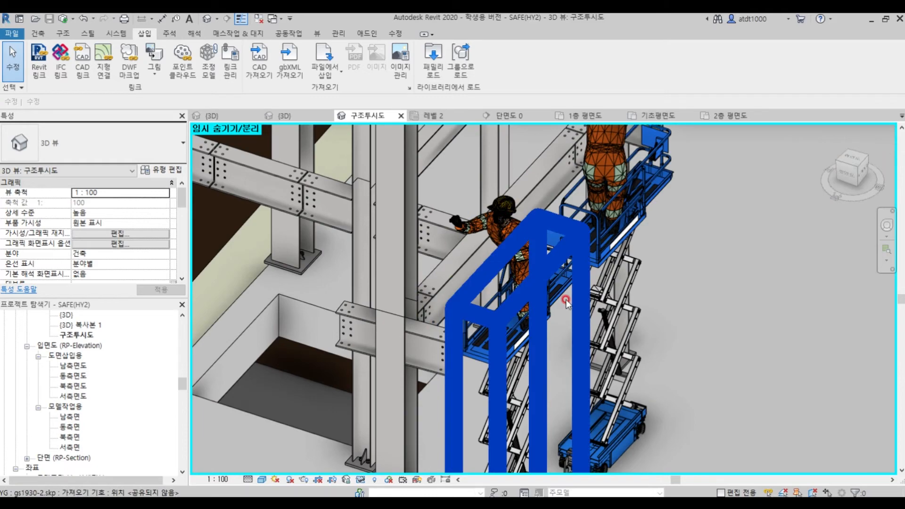
pyautogui.scroll(2, 433, 296)
pyautogui.moveTo(473, 324); pyautogui.dragTo(504, 289, button='middle')
pyautogui.scroll(-3, 390, 382)
pyautogui.scroll(2, 585, 238)
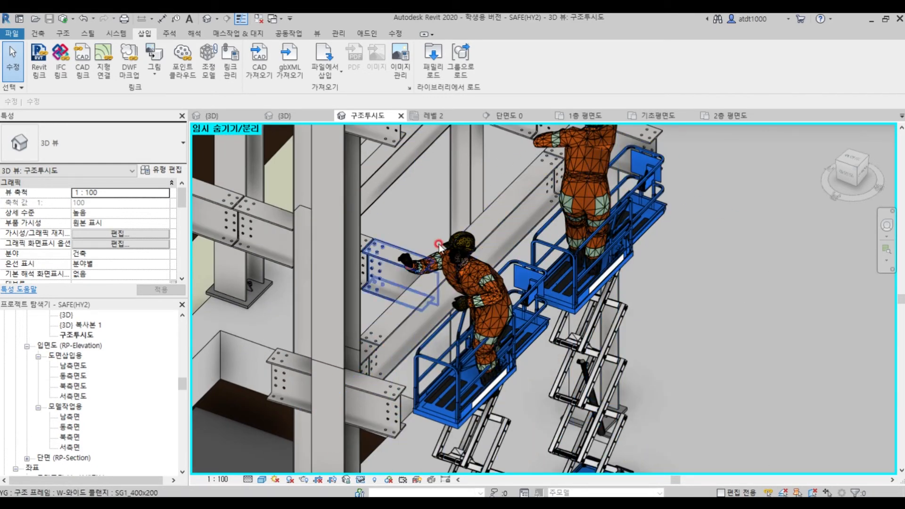
pyautogui.scroll(3, 384, 381)
pyautogui.scroll(1, 384, 382)
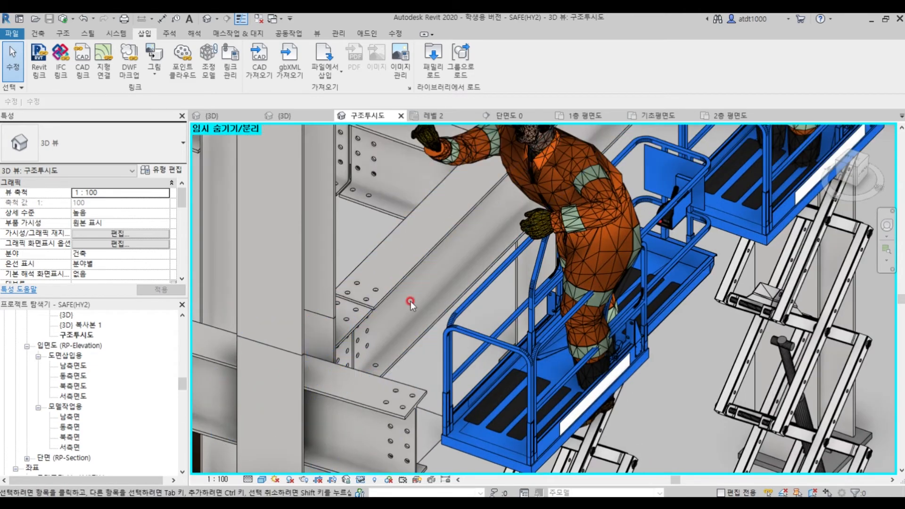
# Inspect the bolt holes where the beam end meets the column bracket beside the front scissor lift
pyautogui.scroll(2, 413, 316)
pyautogui.scroll(2, 434, 343)
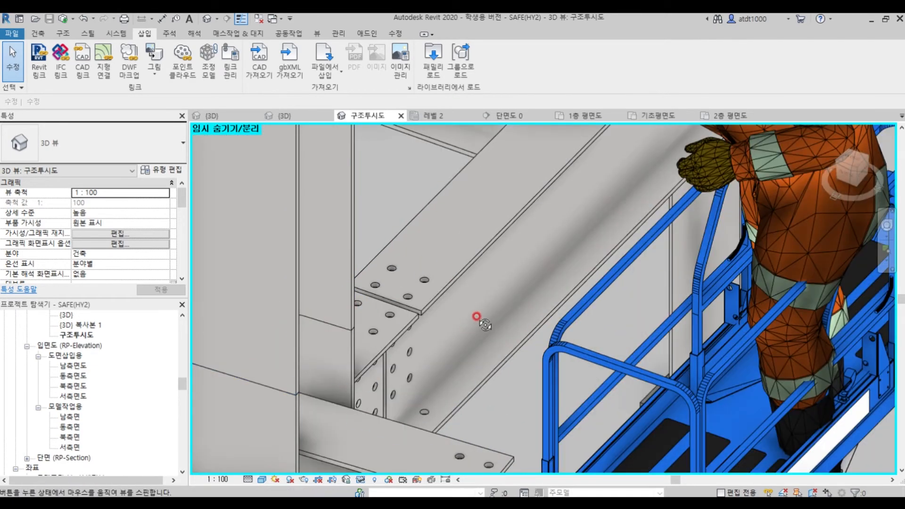
pyautogui.scroll(3, 479, 317)
pyautogui.scroll(-5, 319, 369)
pyautogui.scroll(3, 423, 266)
pyautogui.scroll(1, 423, 265)
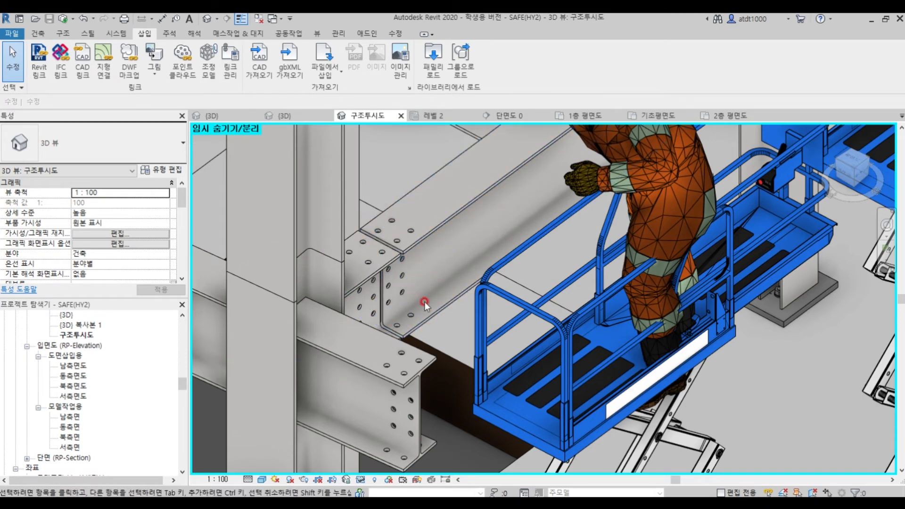
# Review both scissor lifts and their workers in relation to the slab opening, surrounding columns and crane boom
pyautogui.scroll(-10, 465, 251)
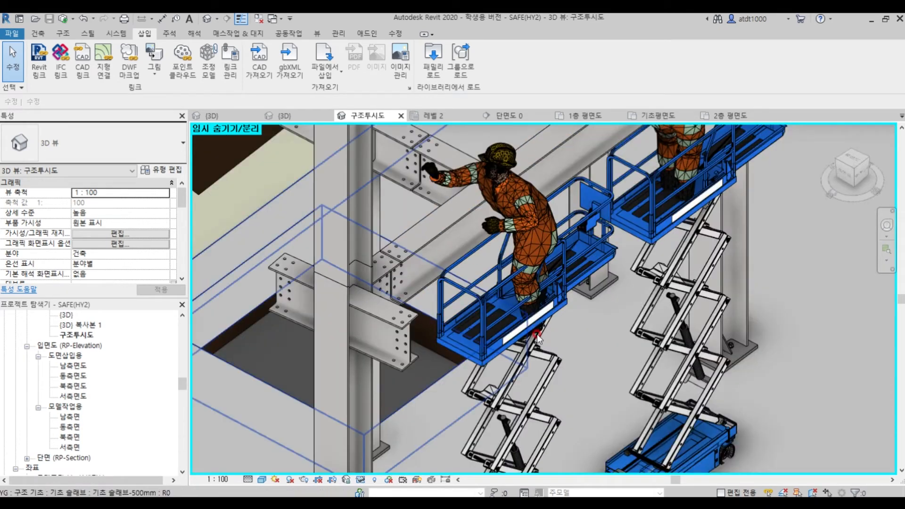
pyautogui.scroll(-3, 573, 344)
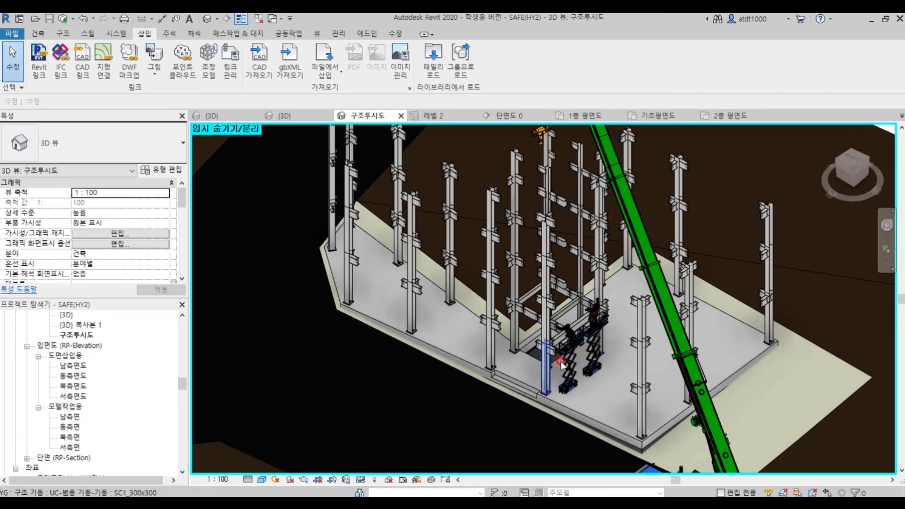
pyautogui.scroll(2, 561, 361)
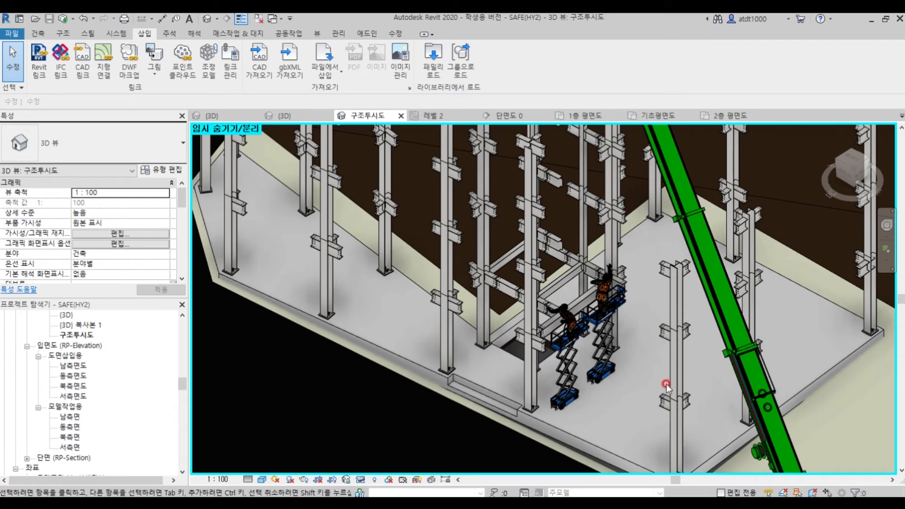
pyautogui.scroll(5, 666, 384)
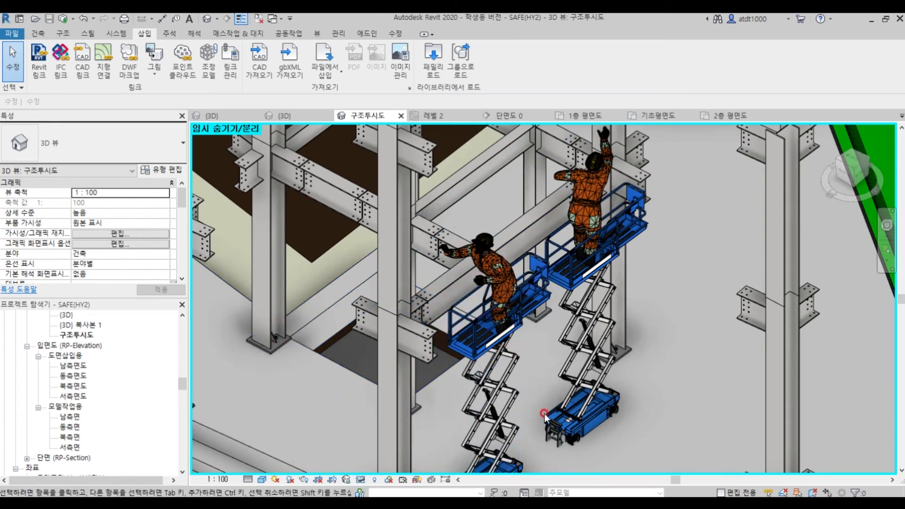
pyautogui.scroll(-3, 490, 393)
pyautogui.scroll(2, 571, 343)
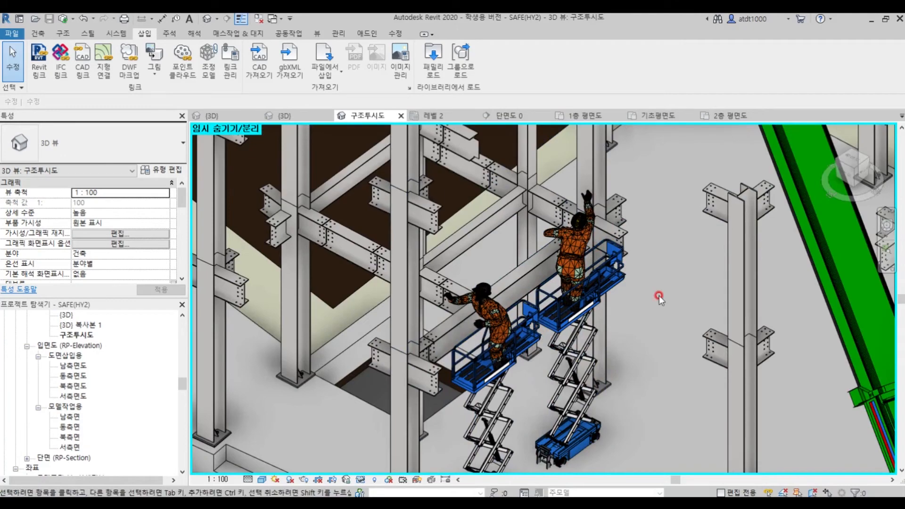
# Bring the displaced beam up against the column bracket so that their bolt-hole ends meet
pyautogui.scroll(5, 718, 398)
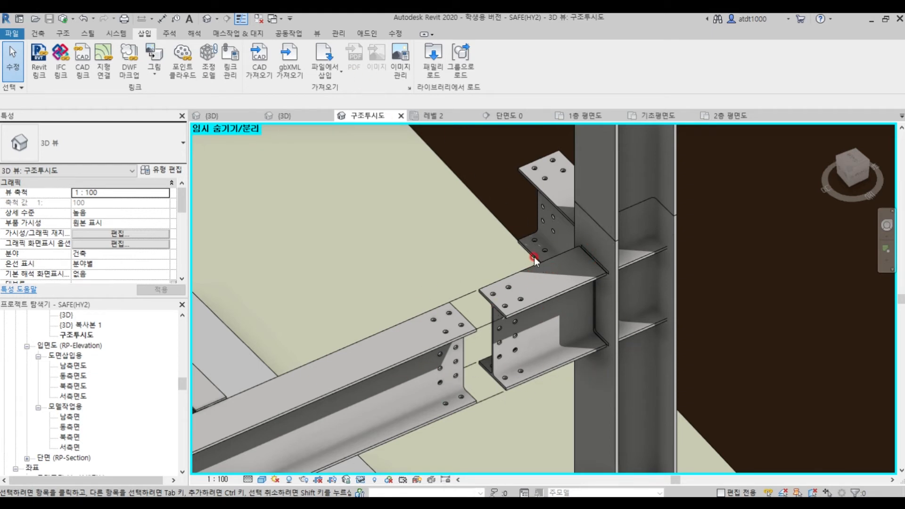
pyautogui.scroll(1, 492, 260)
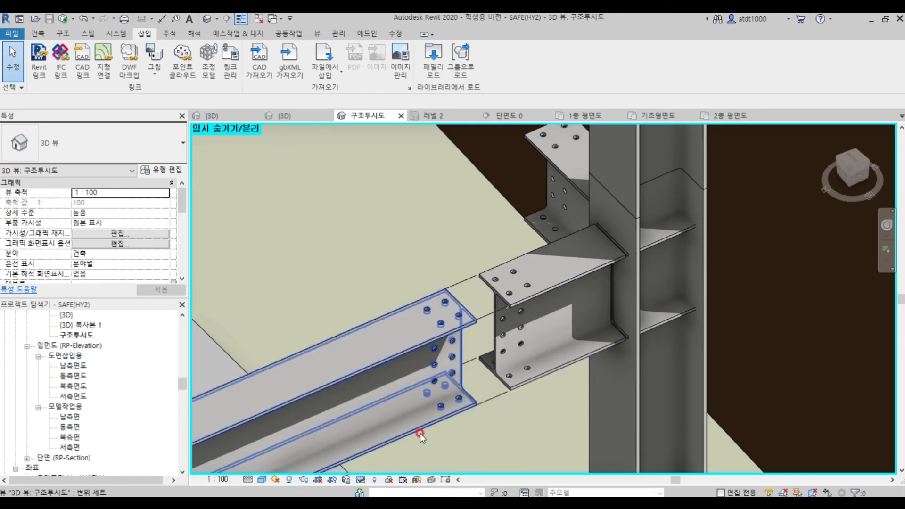
pyautogui.click(272, 430)
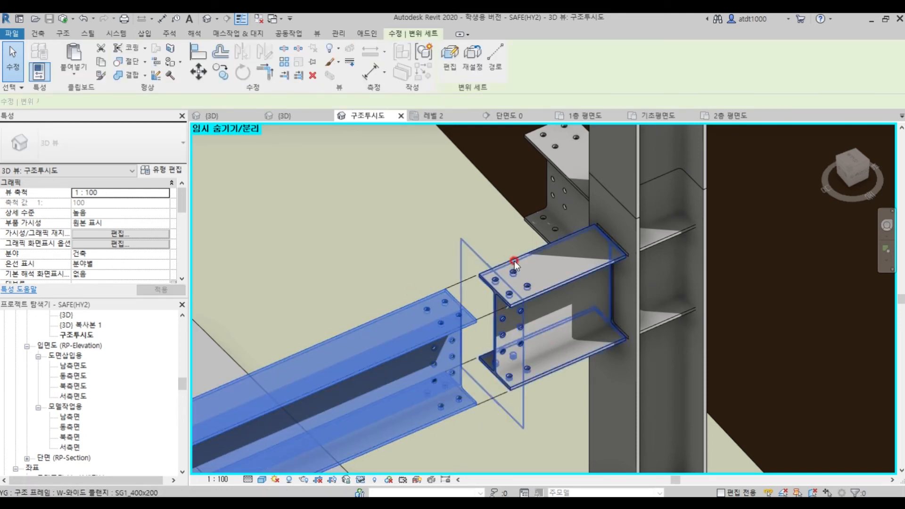
pyautogui.press('Escape')
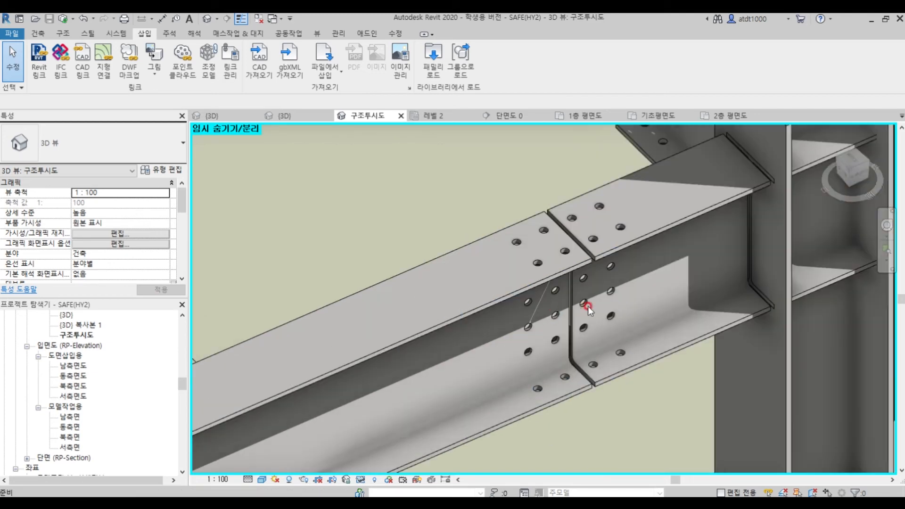
# Reset the view's temporary hiding and temporarily hide the RP-데크바닥-복합-200 deck floor covering the beam joint
pyautogui.press('h')
pyautogui.press('r')
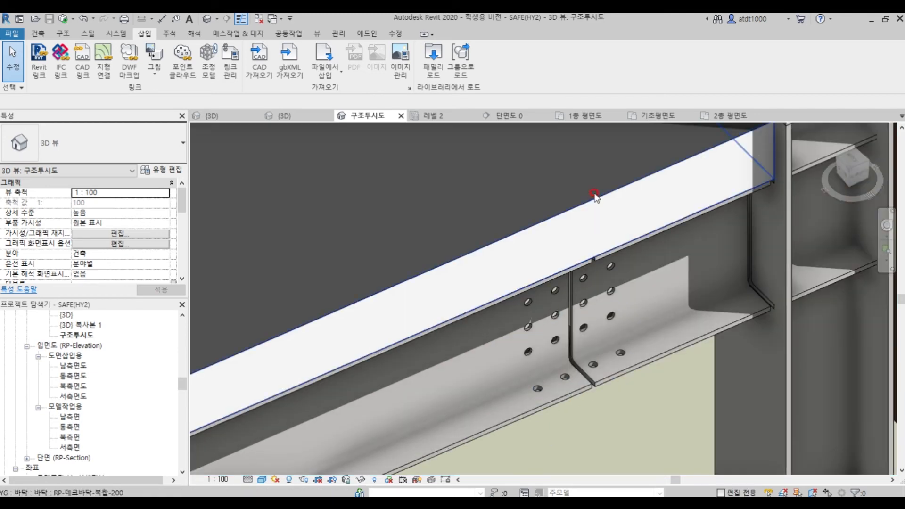
pyautogui.click(596, 208)
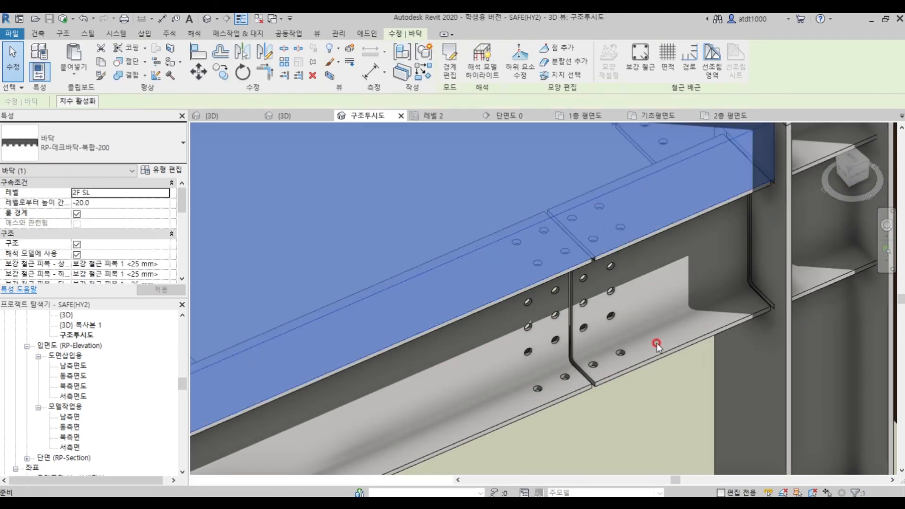
pyautogui.press('h')
pyautogui.press('h')
# Turn on visibility of the structural connections category (구조 연결) for the 구조투시도 3D view
pyautogui.press('v')
pyautogui.press('v')
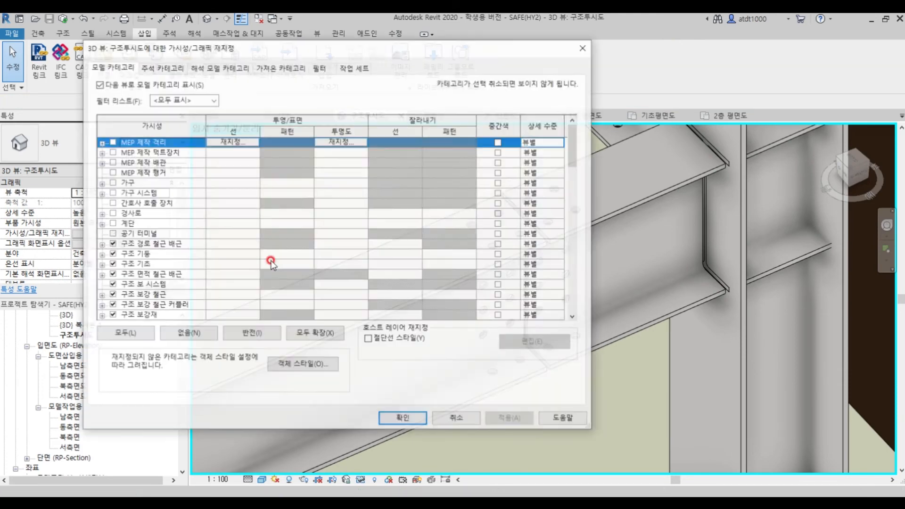
pyautogui.scroll(-5, 130, 285)
pyautogui.click(112, 254)
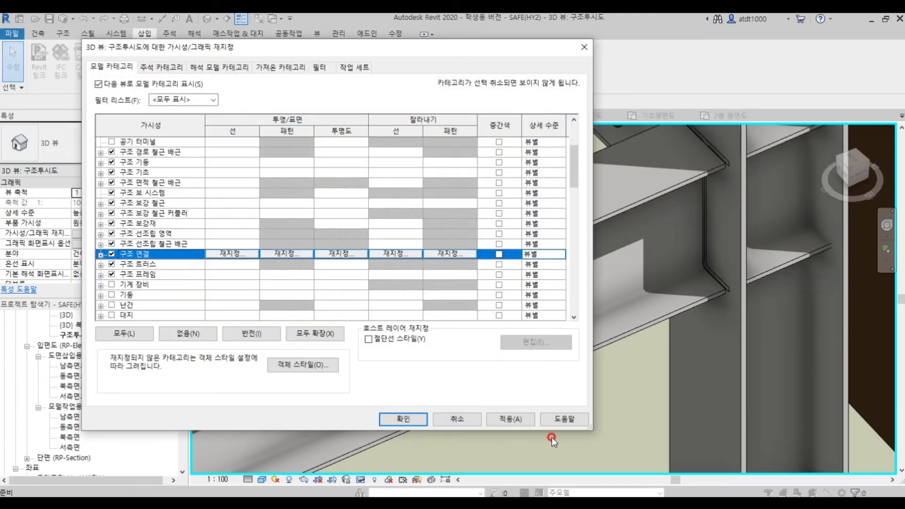
pyautogui.click(510, 419)
pyautogui.click(408, 420)
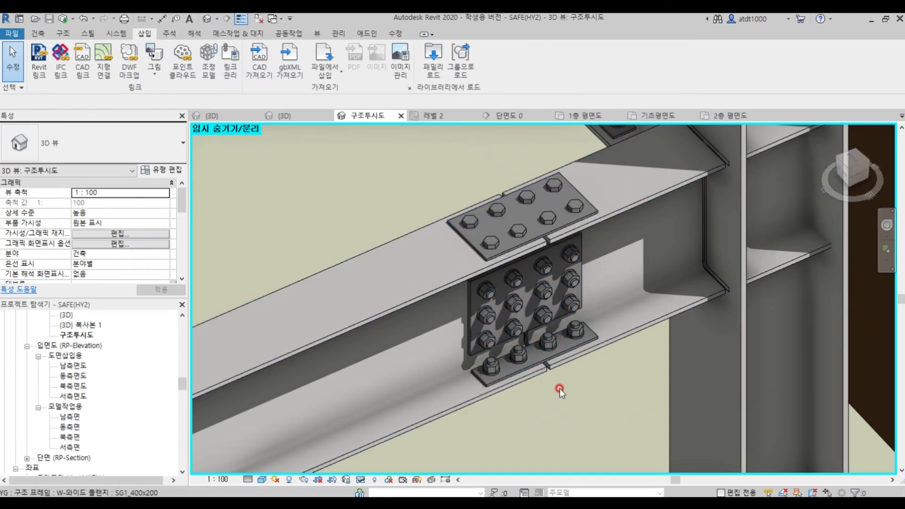
# Inspect the plates and bolts of the splice between beam and column bracket, and select the beam's displacement set
pyautogui.scroll(1, 632, 335)
pyautogui.moveTo(581, 356); pyautogui.dragTo(577, 367, button='middle')
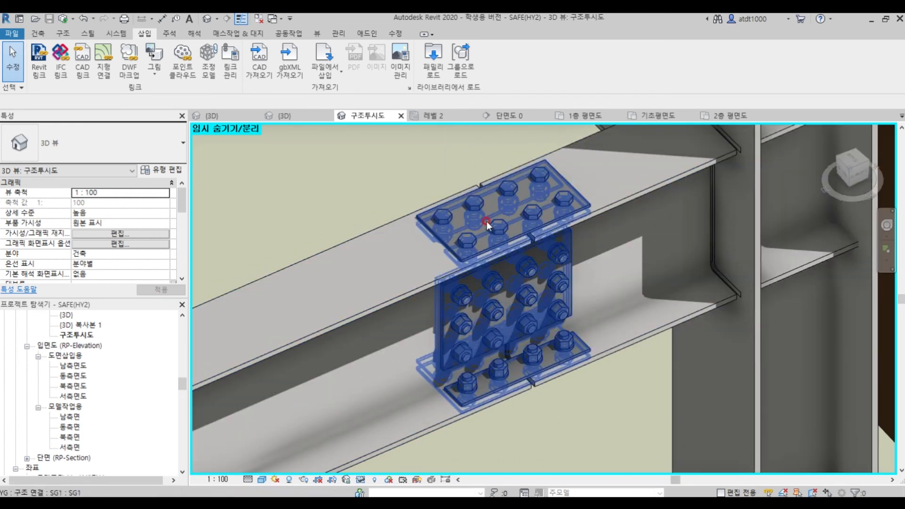
pyautogui.scroll(1, 524, 212)
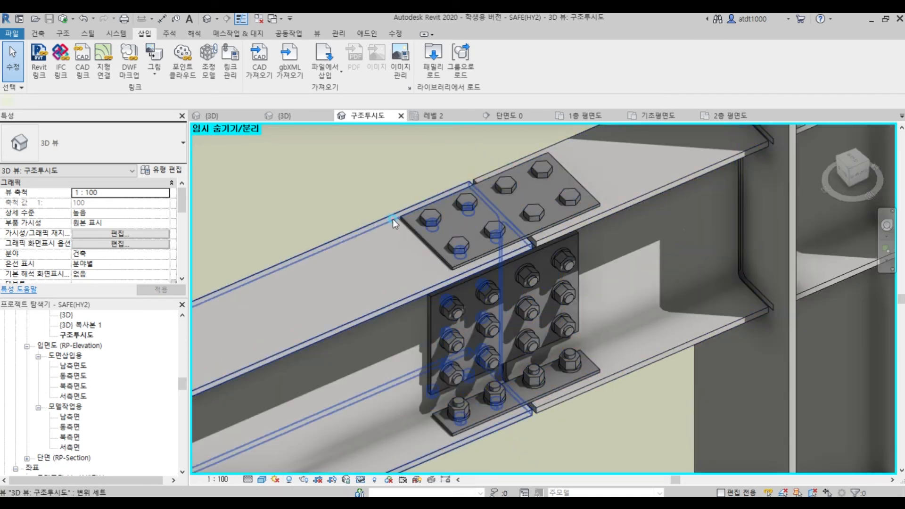
pyautogui.click(392, 220)
# Select the upper flange, web and lower flange splice plates together to point them out, and clear the selection
pyautogui.click(488, 183)
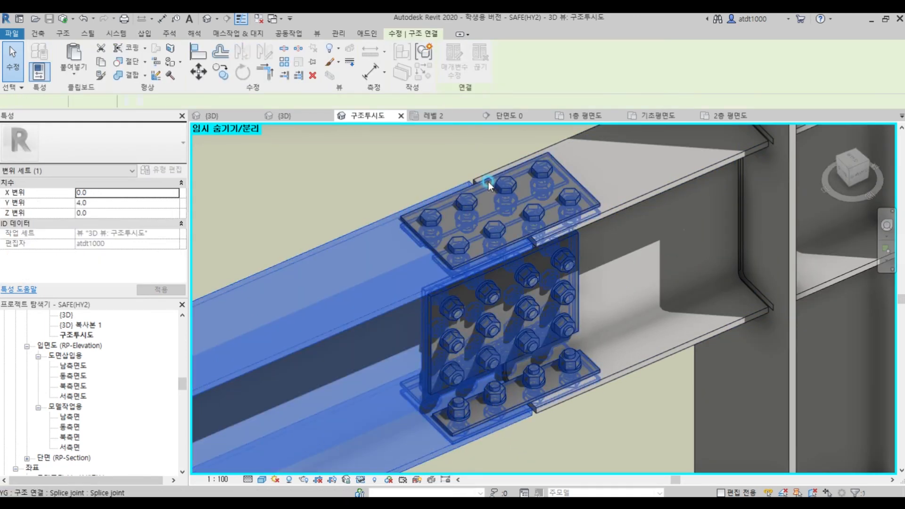
pyautogui.click(553, 385)
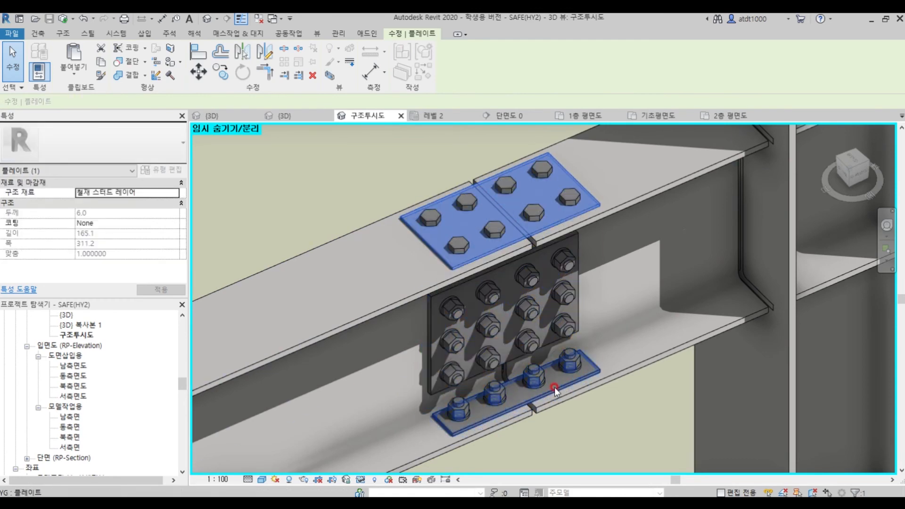
pyautogui.press('Tab')
pyautogui.press('Tab')
pyautogui.keyDown('ctrl'); pyautogui.click(431, 321); pyautogui.keyUp('ctrl')
pyautogui.keyDown('ctrl'); pyautogui.click(579, 362); pyautogui.keyUp('ctrl')
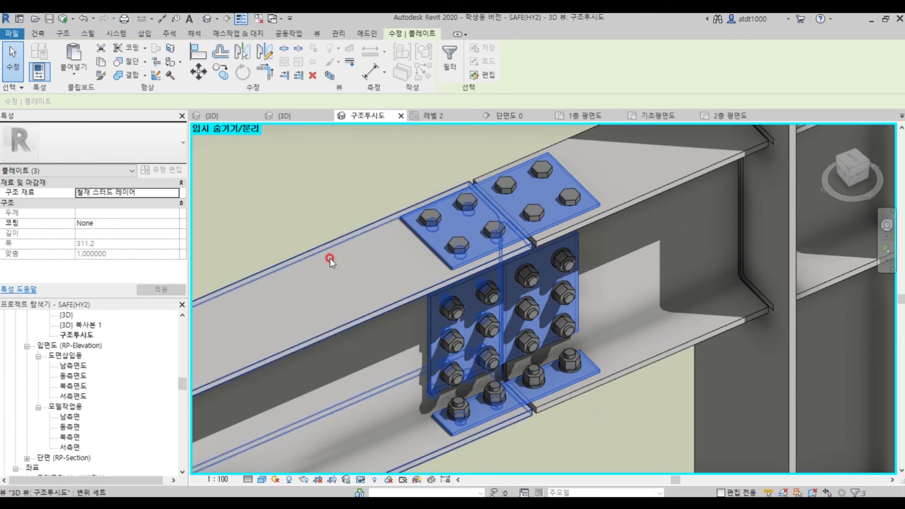
pyautogui.click(539, 414)
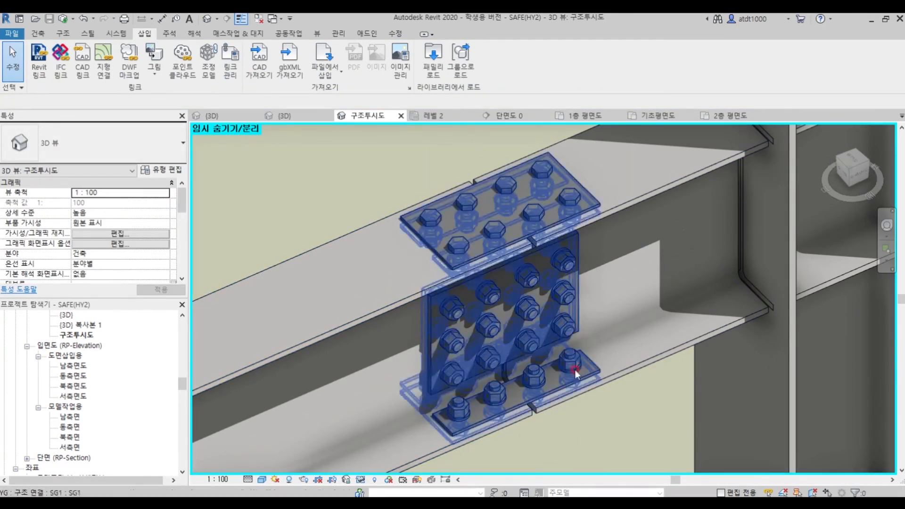
# Examine the bolted flange and web plates of the beam splice joint up close
pyautogui.scroll(2, 572, 388)
pyautogui.scroll(-4, 547, 372)
pyautogui.scroll(2, 498, 291)
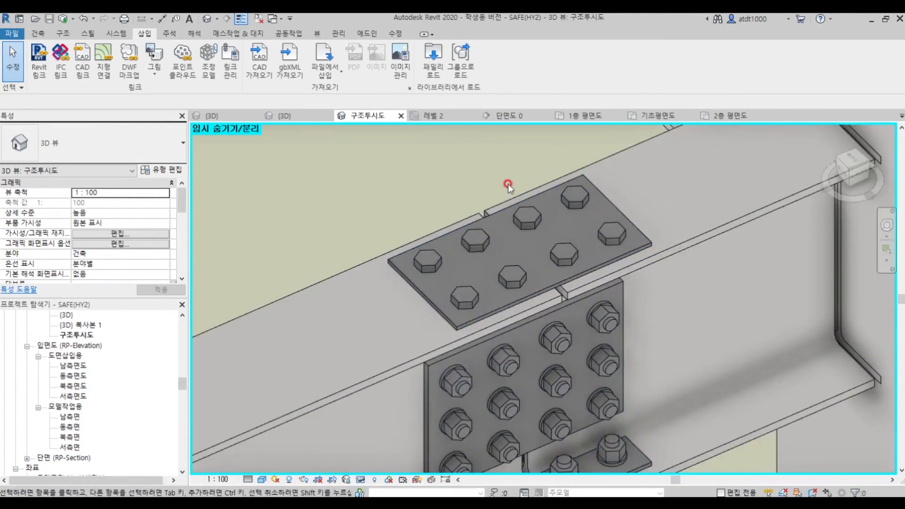
pyautogui.scroll(-1, 556, 278)
pyautogui.scroll(2, 565, 377)
pyautogui.scroll(-2, 609, 307)
pyautogui.scroll(1, 609, 311)
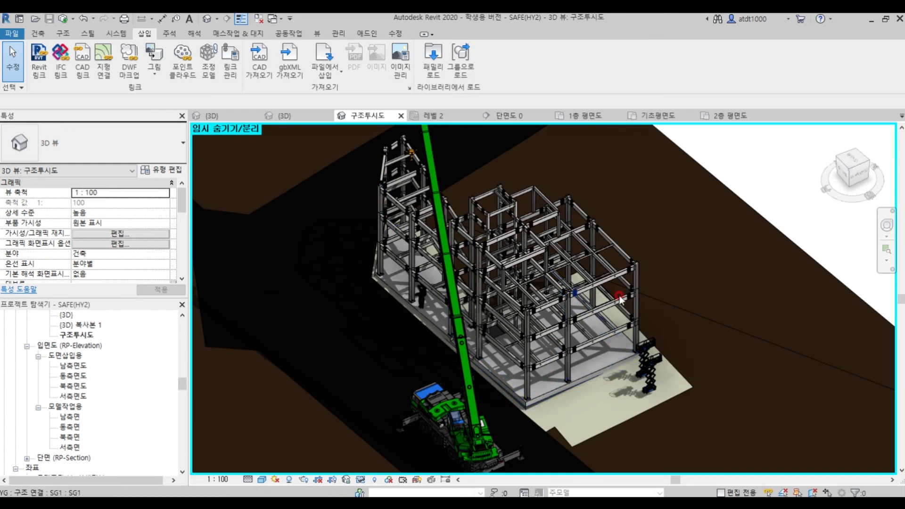
# Review the assembled steel frame from a lower angle together with the mobile crane and scissor lifts
pyautogui.keyDown('shift'); pyautogui.moveTo(614, 385); pyautogui.dragTo(596, 318, button='middle'); pyautogui.keyUp('shift')
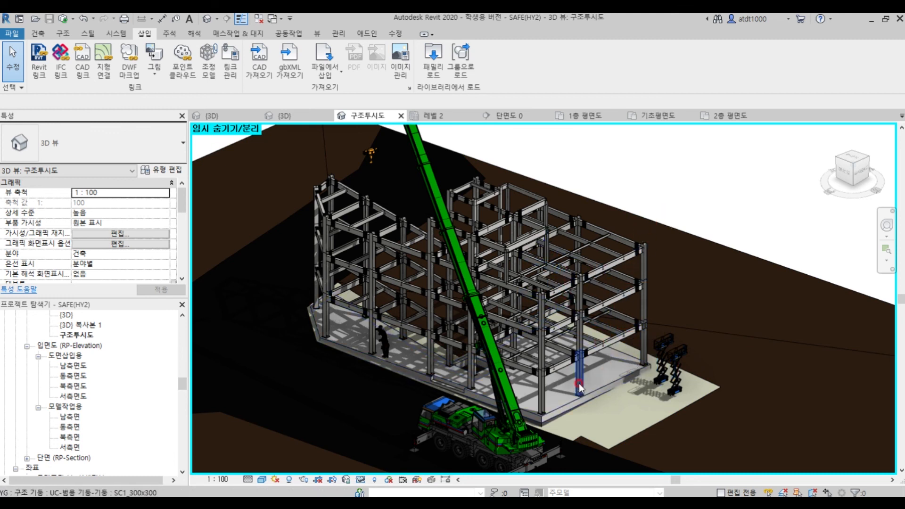
pyautogui.scroll(2, 573, 395)
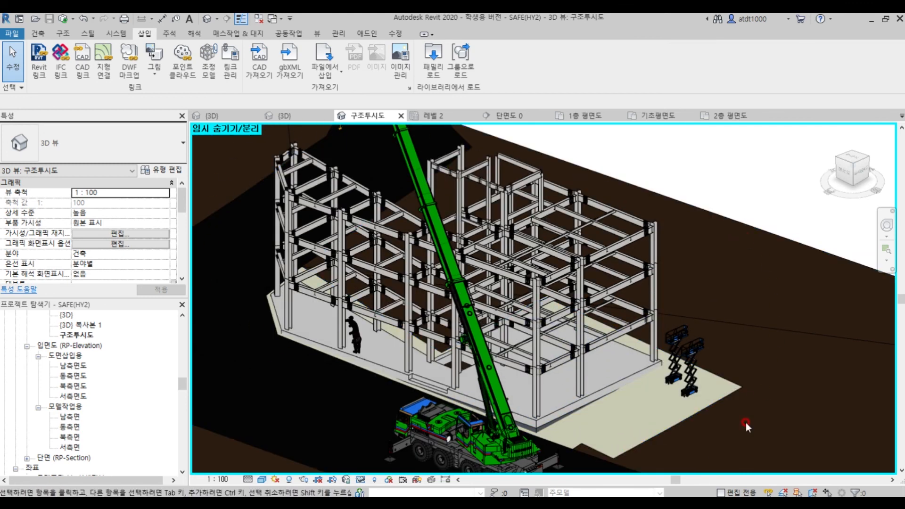